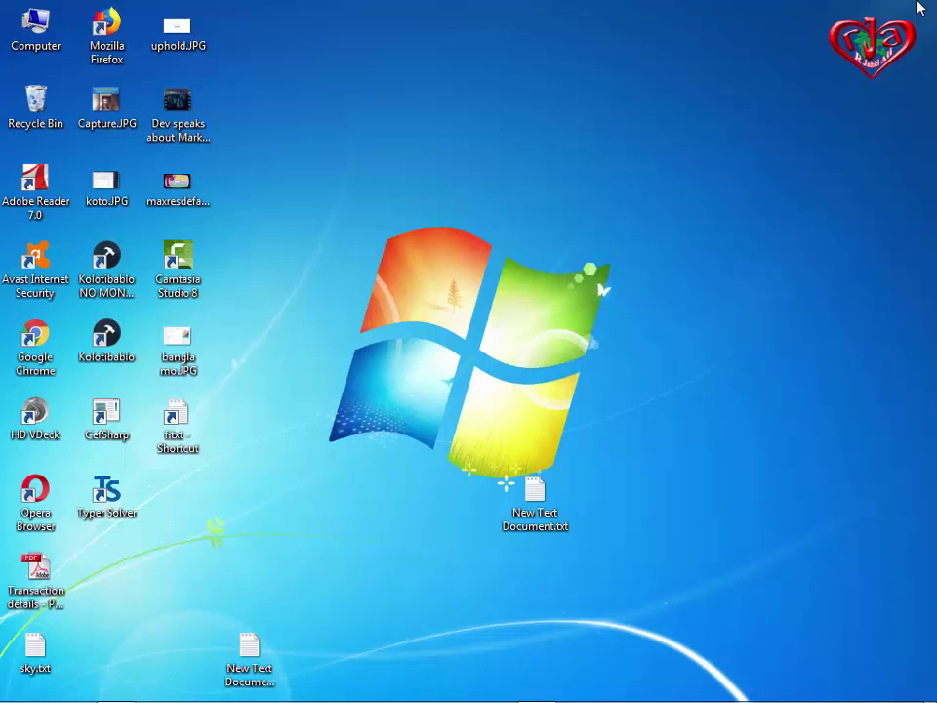
# Bring up the all the best-Nokia_PC_Suite_eng_web folder and run the Nokia_PC_Suite_eng_web.exe installer
pyautogui.moveTo(241, 688)
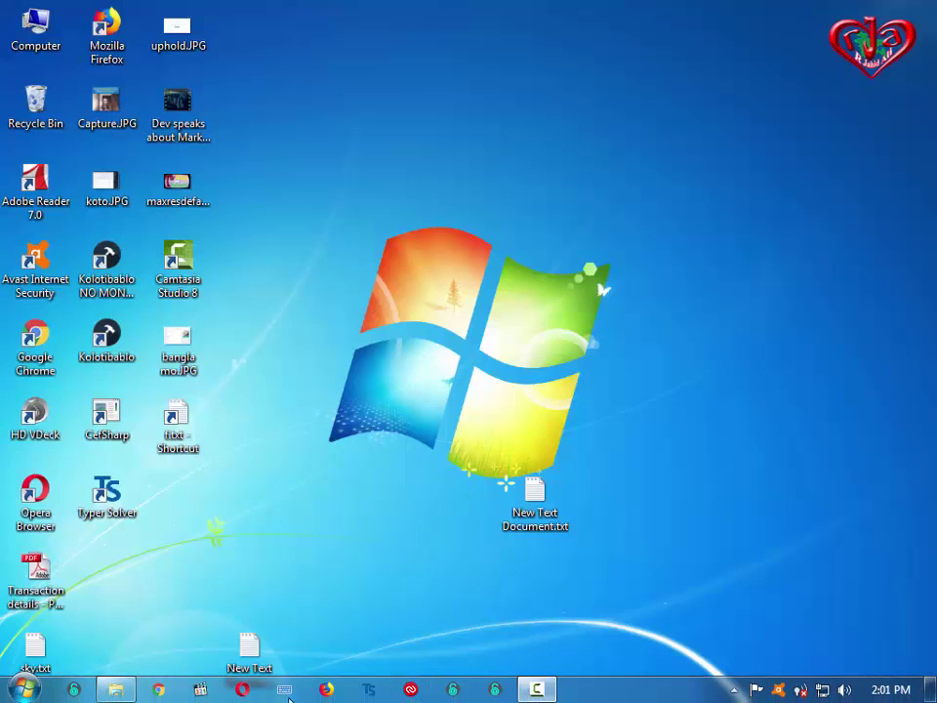
pyautogui.click(112, 690)
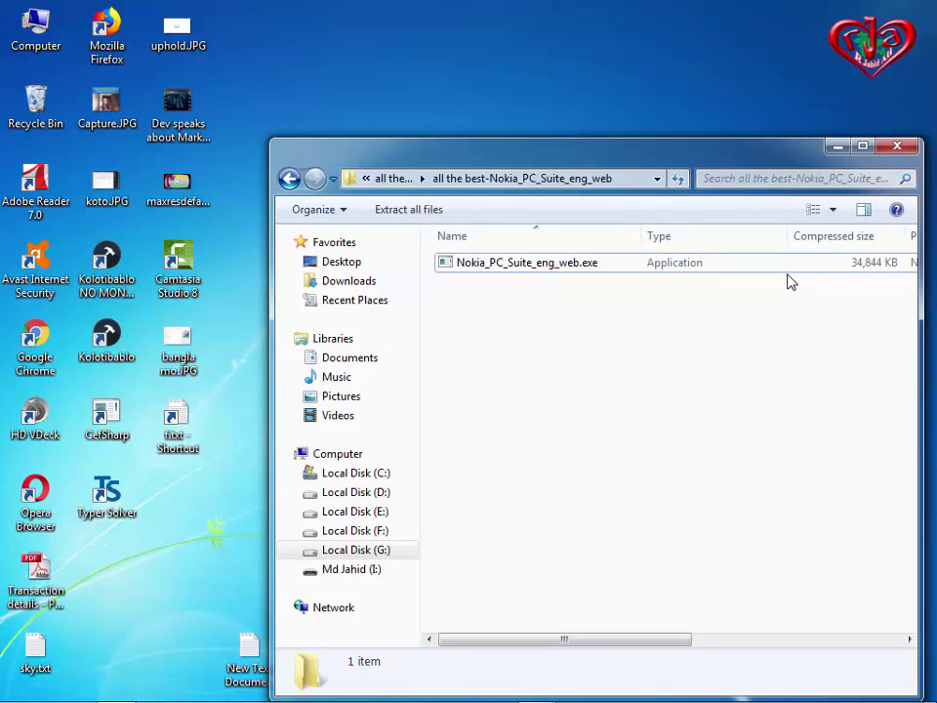
pyautogui.rightClick(511, 271)
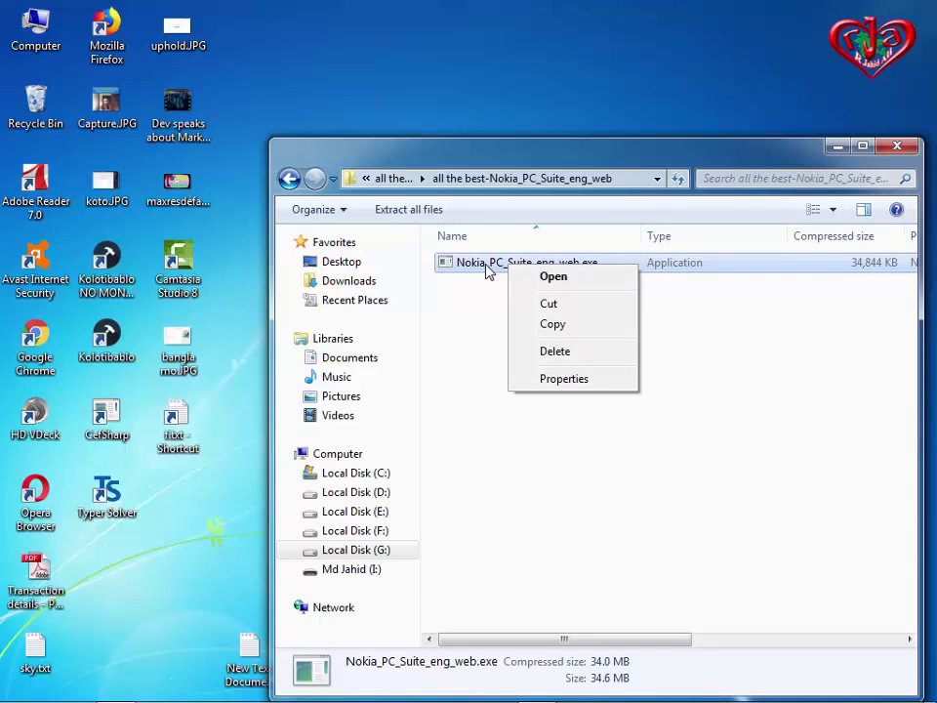
pyautogui.press('Escape')
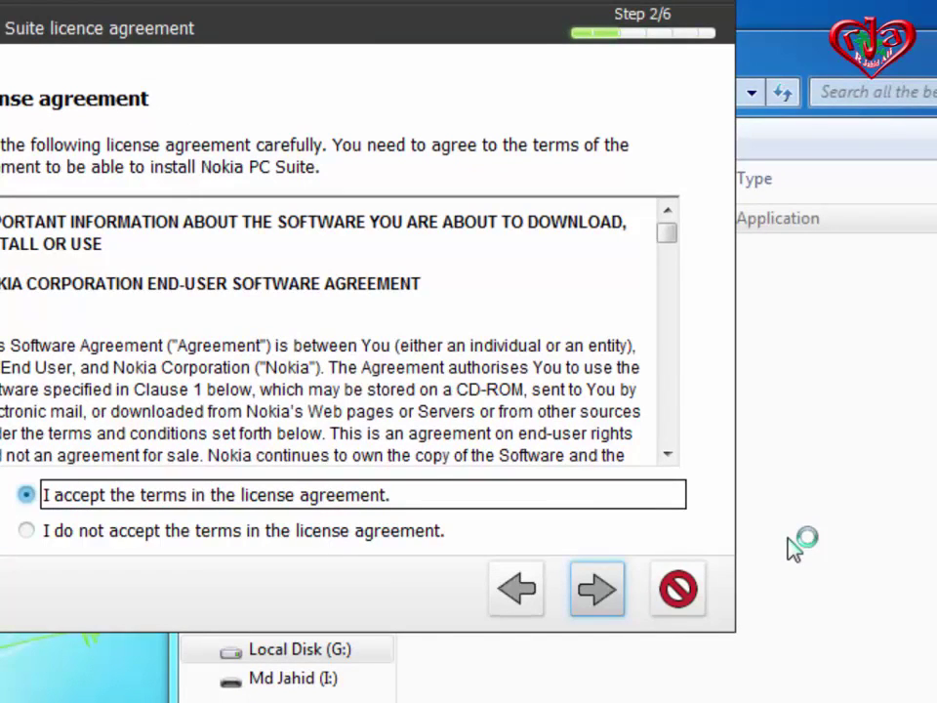
# Continue past the accepted license agreement and install Nokia PC Suite to C:\Program Files (x86)\Nokia
pyautogui.click(598, 589)
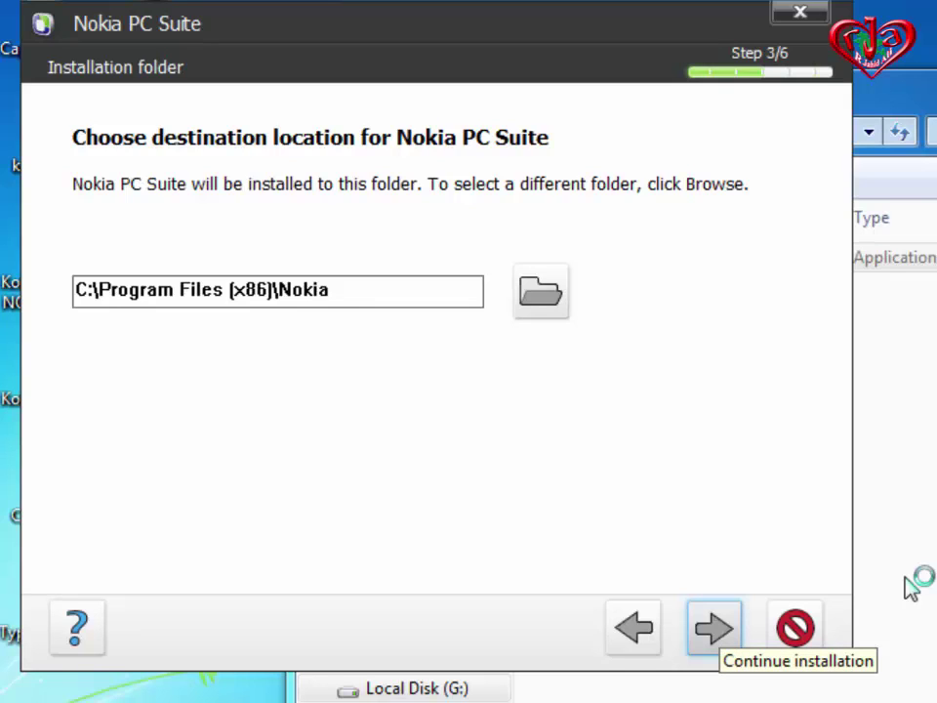
pyautogui.press('Return')
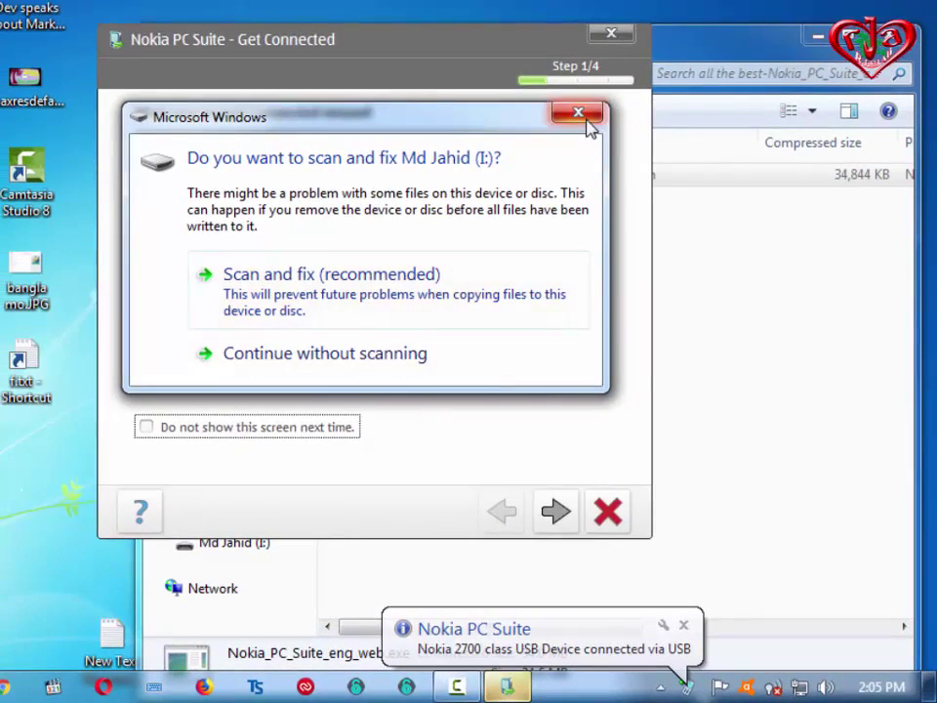
# Dismiss the scan and AutoPlay prompts for drive I: and pass the Get Connected welcome page, opting not to show it again
pyautogui.click(590, 129)
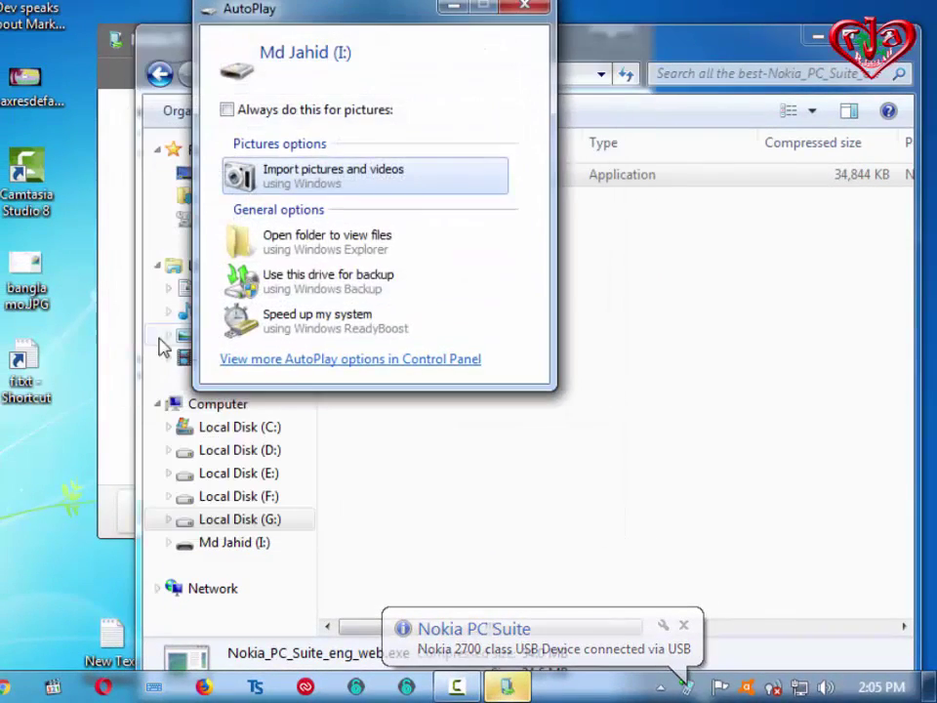
pyautogui.click(548, 10)
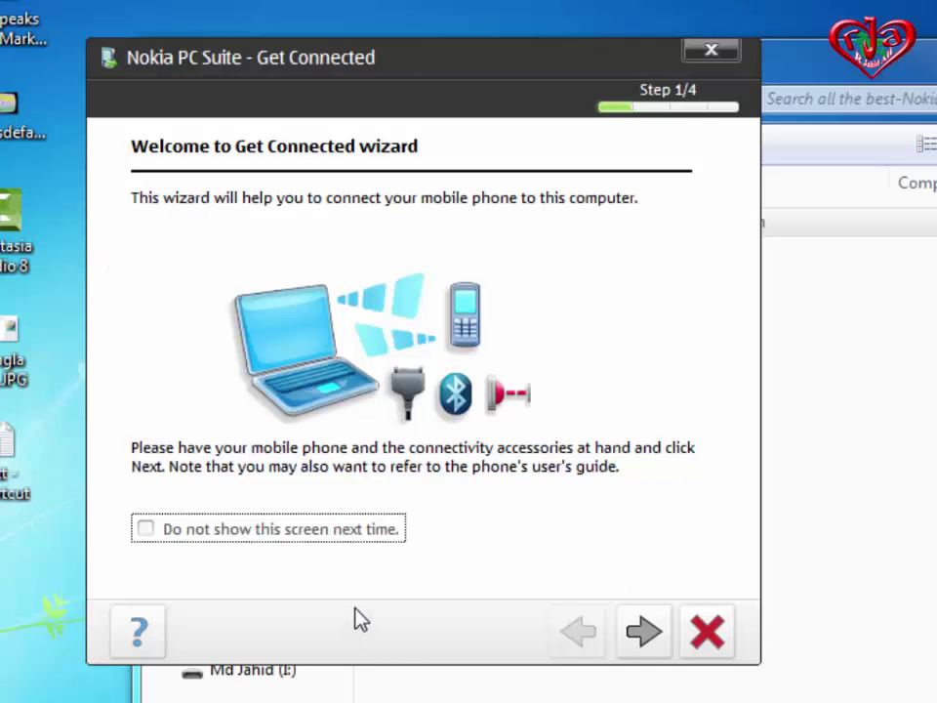
pyautogui.click(149, 527)
pyautogui.click(639, 635)
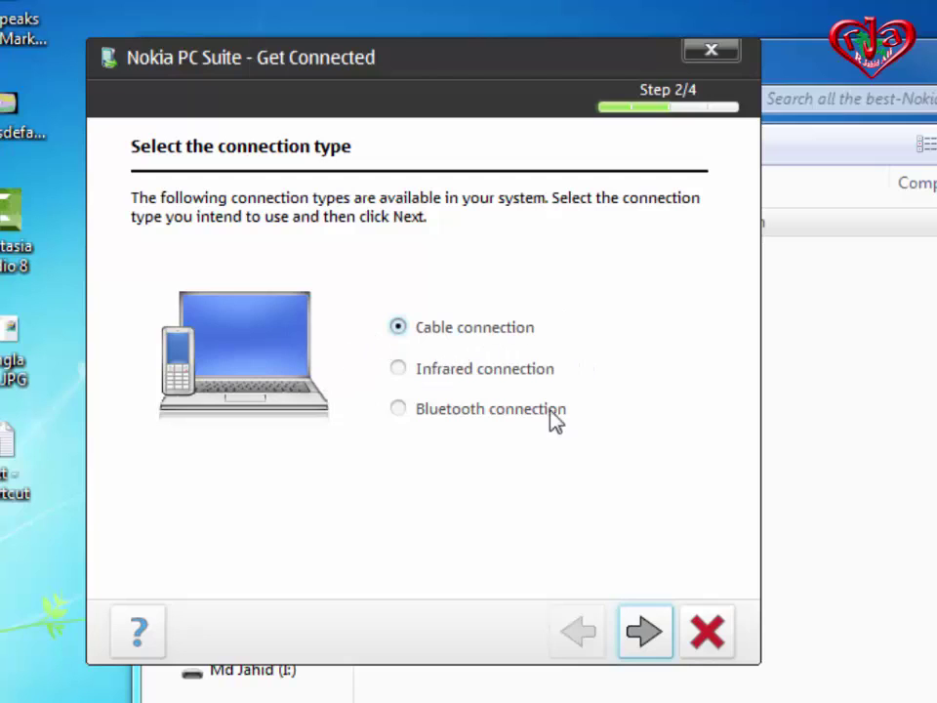
# Set up a cable connection to the phone and finish the Get Connected wizard with the Nokia PC Suite demo option enabled
pyautogui.click(404, 374)
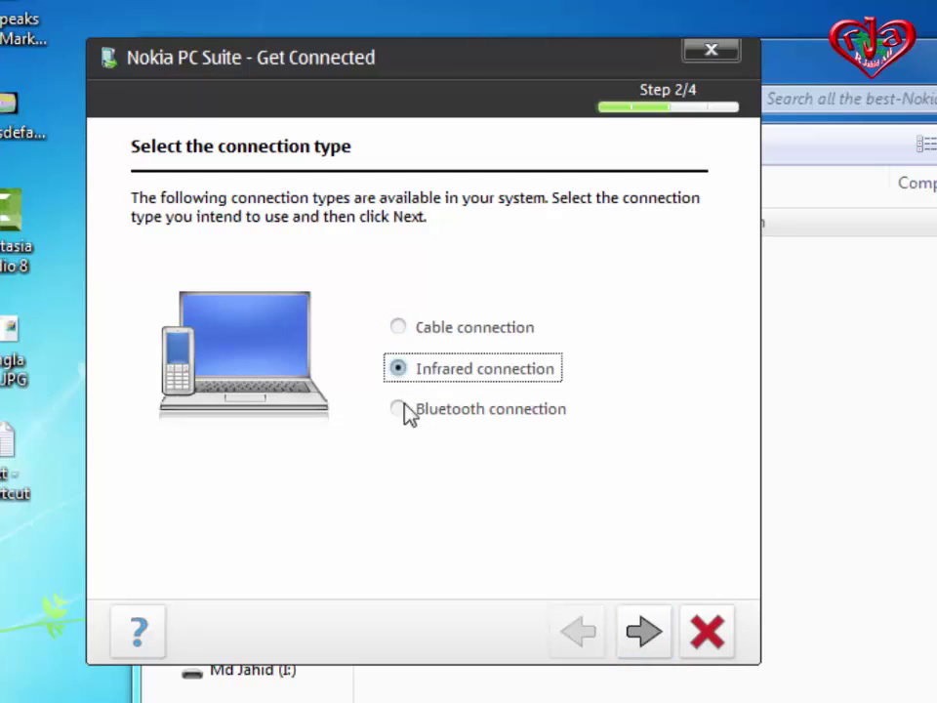
pyautogui.click(398, 409)
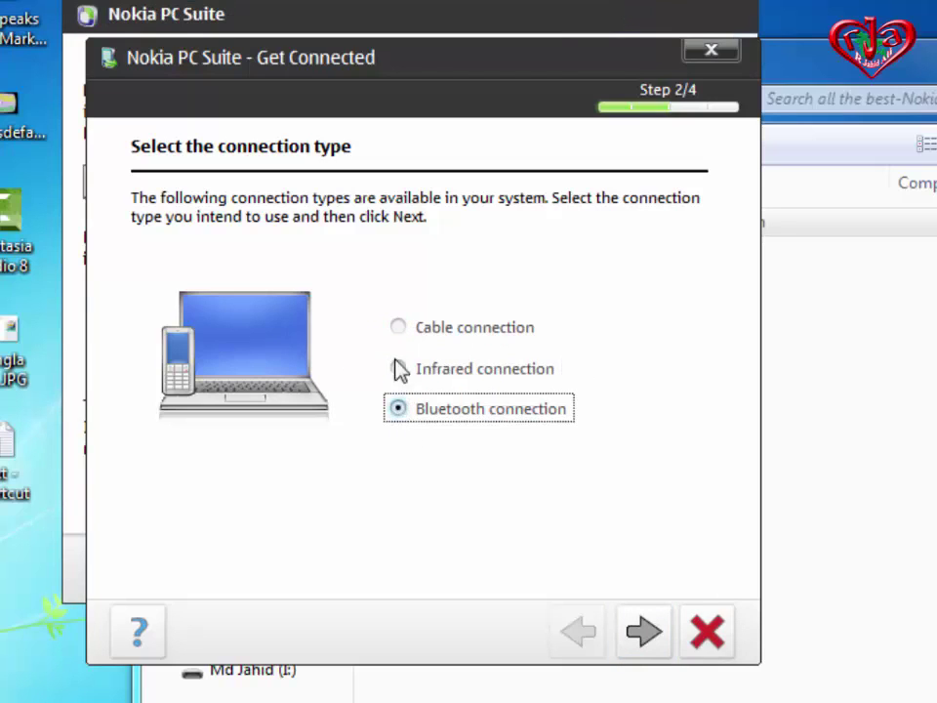
pyautogui.click(399, 328)
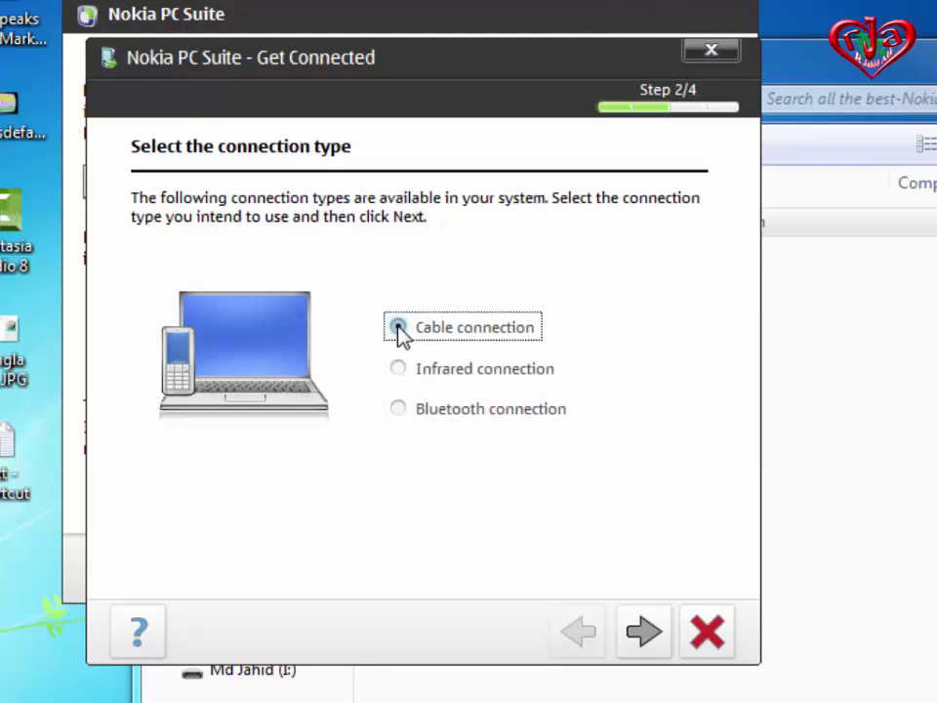
pyautogui.click(640, 636)
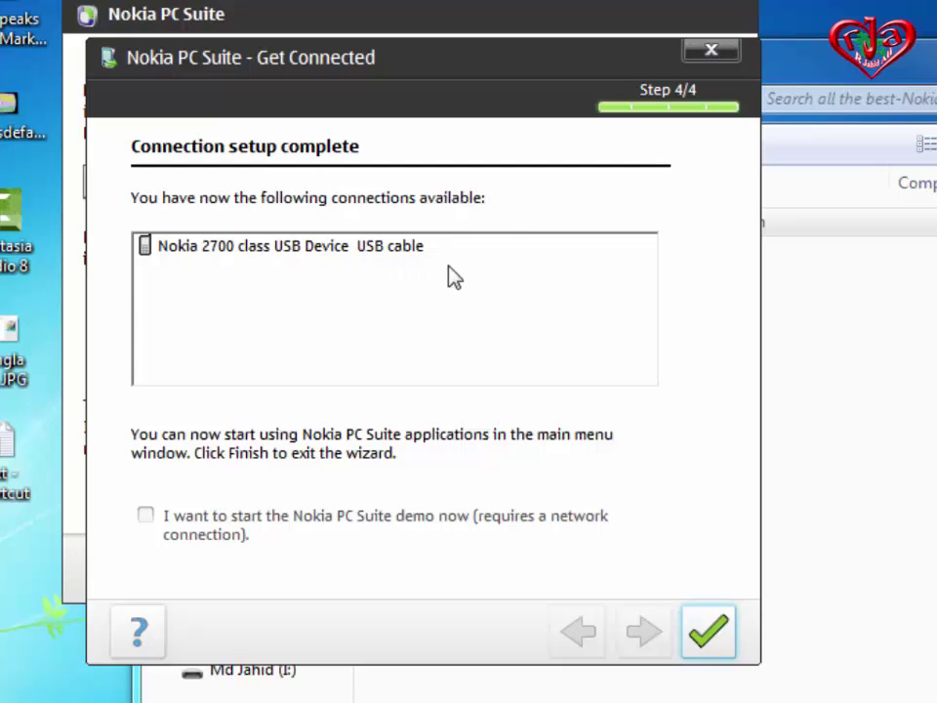
pyautogui.click(146, 517)
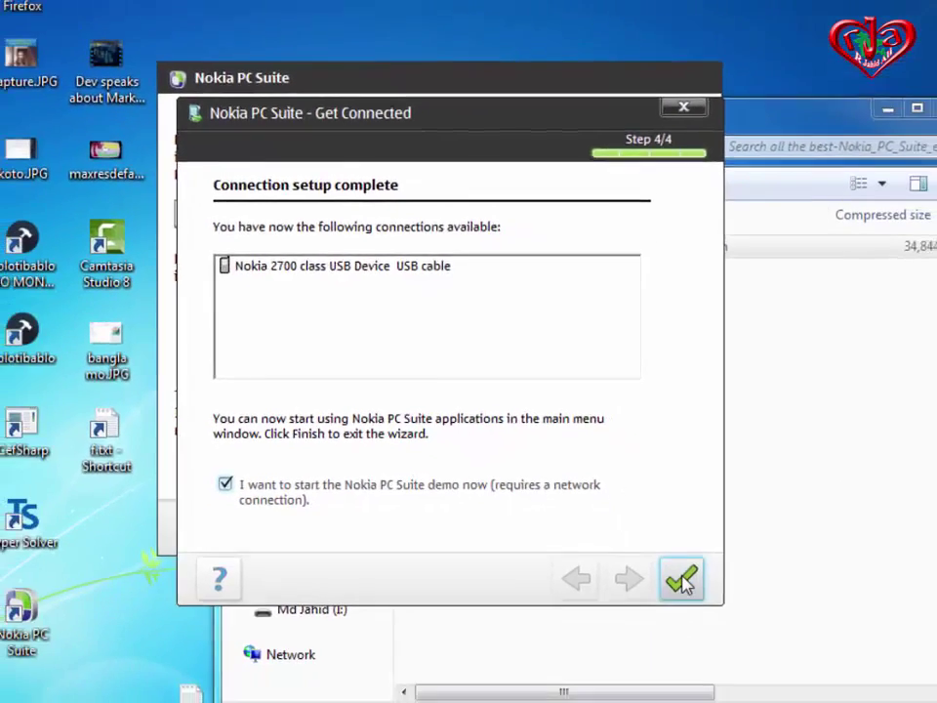
pyautogui.click(710, 635)
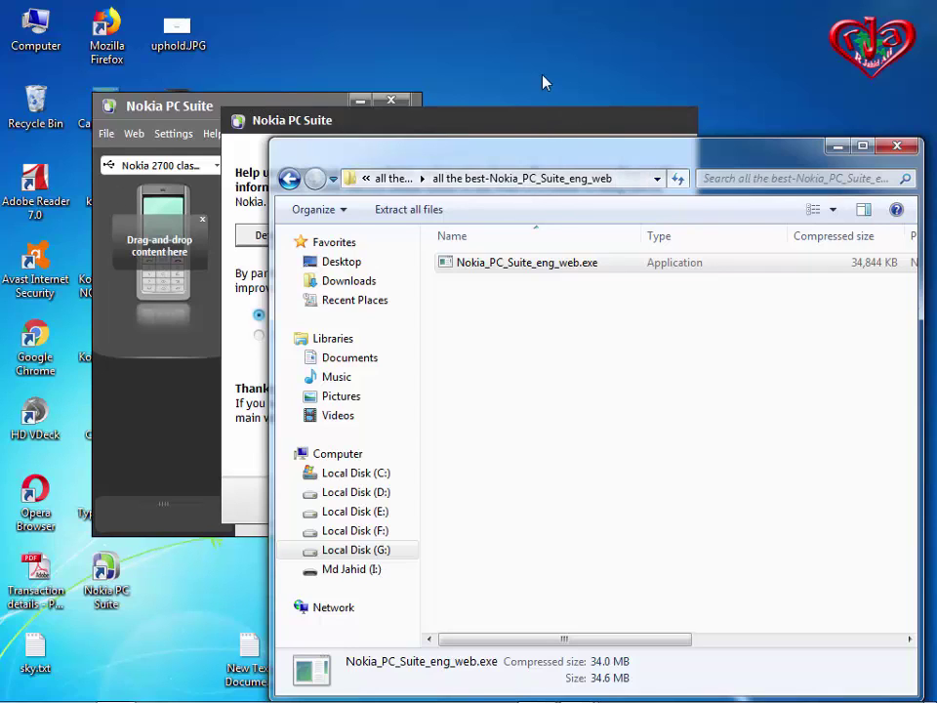
# Confirm participation in the Nokia diagnostic programme and clear the Explorer and Firefox windows away from the PC Suite window
pyautogui.click(836, 147)
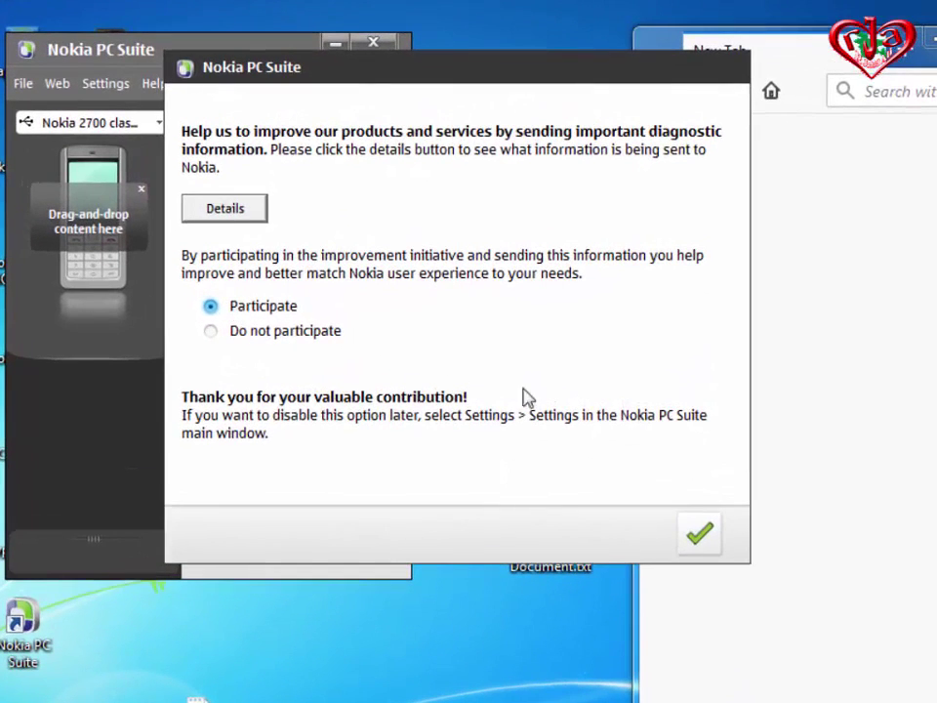
pyautogui.click(702, 538)
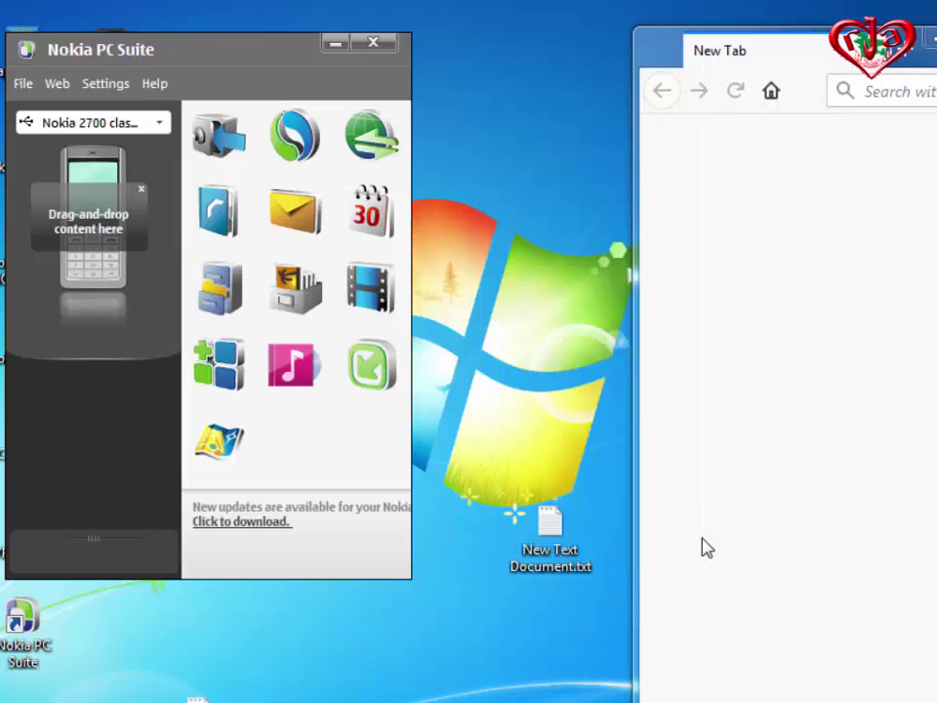
pyautogui.moveTo(261, 59); pyautogui.dragTo(426, 0)
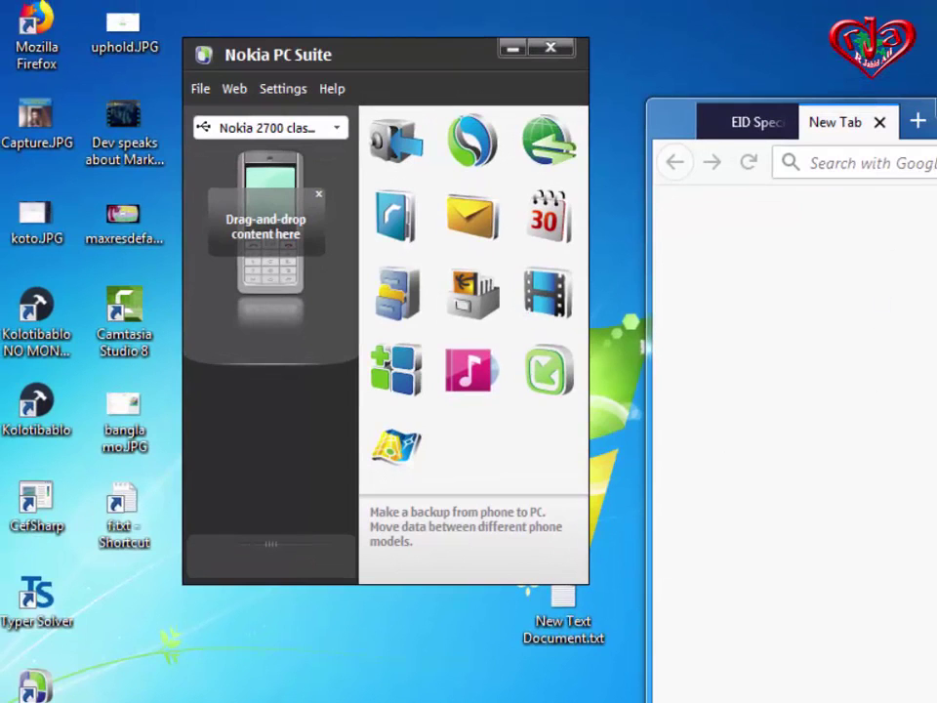
pyautogui.hotkey('alt', 'F4')
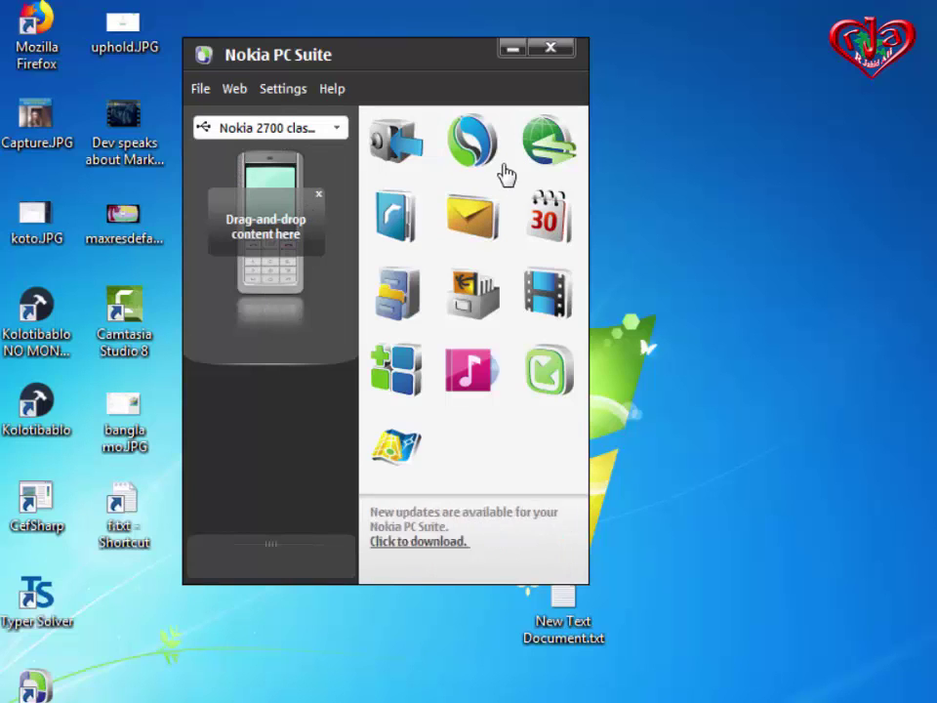
# Refresh the Windows desktop three times
pyautogui.rightClick(757, 142)
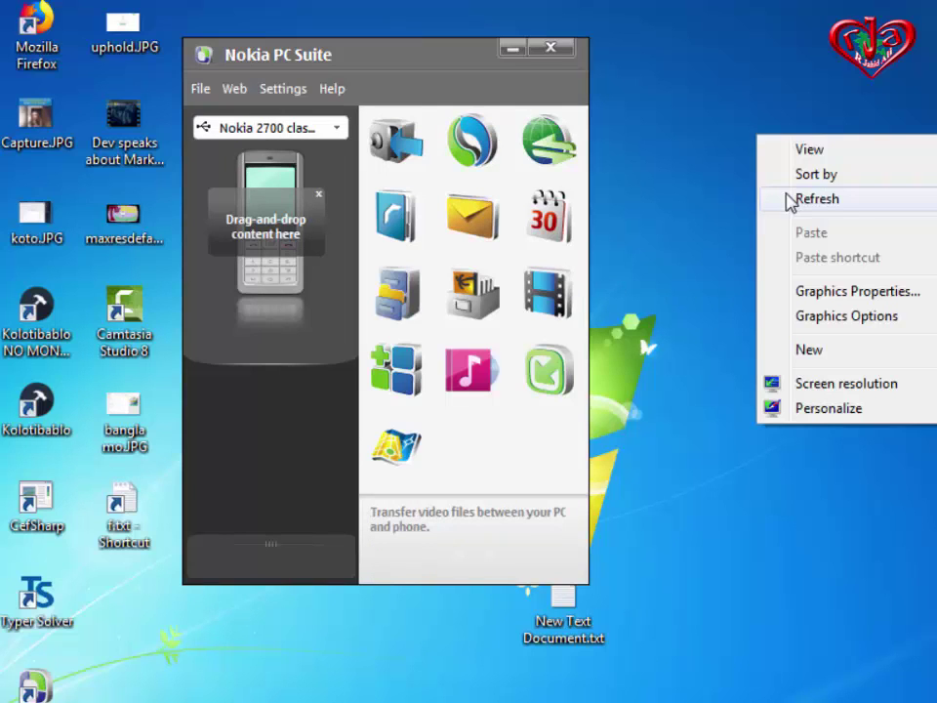
pyautogui.click(826, 200)
pyautogui.rightClick(781, 134)
pyautogui.click(836, 196)
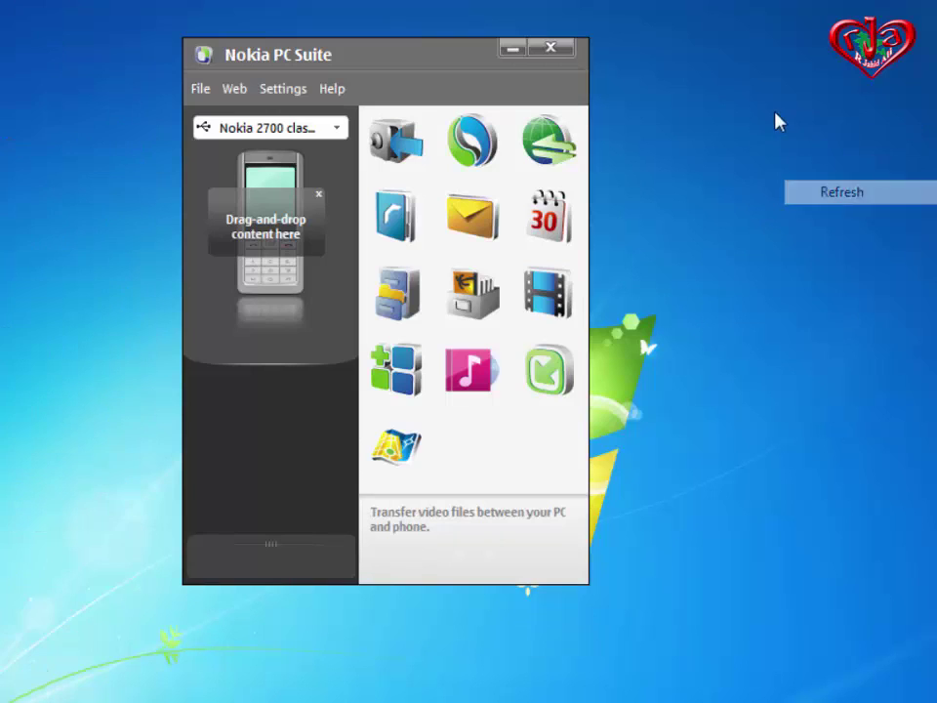
pyautogui.rightClick(777, 115)
pyautogui.click(845, 191)
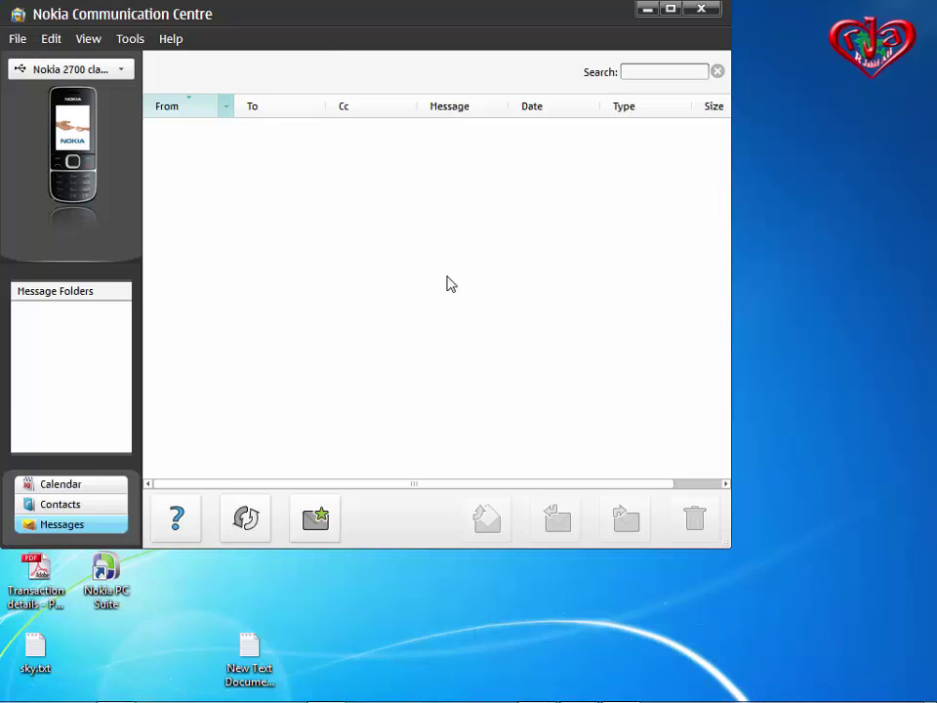
# Move the Nokia Communication Centre window toward the middle of the desktop and check its list of connected phones
pyautogui.moveTo(356, 21); pyautogui.dragTo(335, 188)
pyautogui.moveTo(369, 125); pyautogui.dragTo(451, 63)
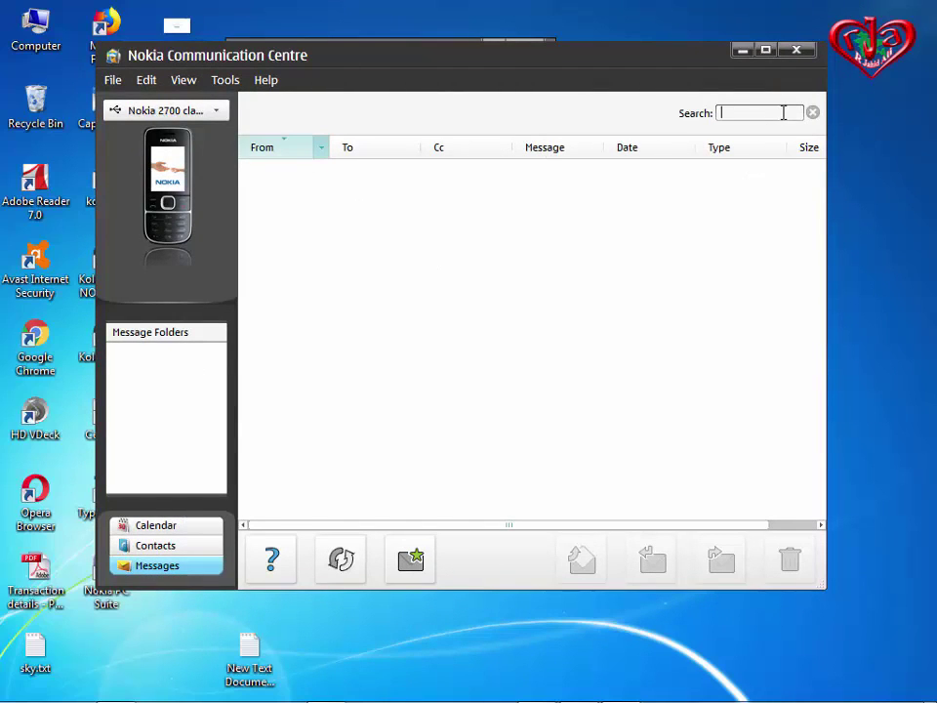
pyautogui.click(219, 112)
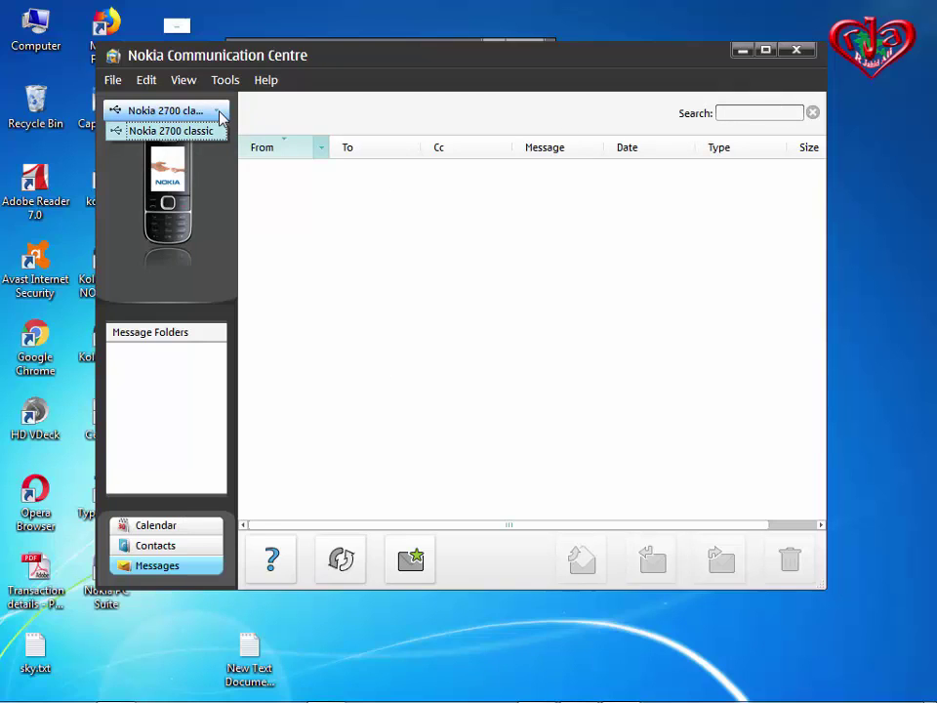
pyautogui.click(324, 263)
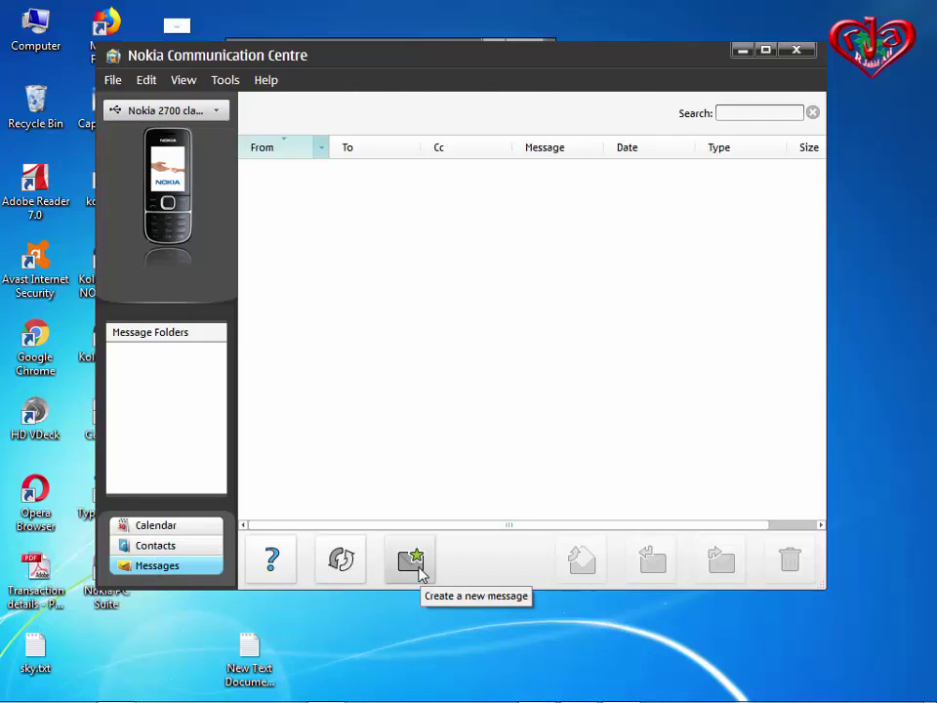
# Refresh the phone's messages twice and sort the message list by recipient
pyautogui.click(340, 562)
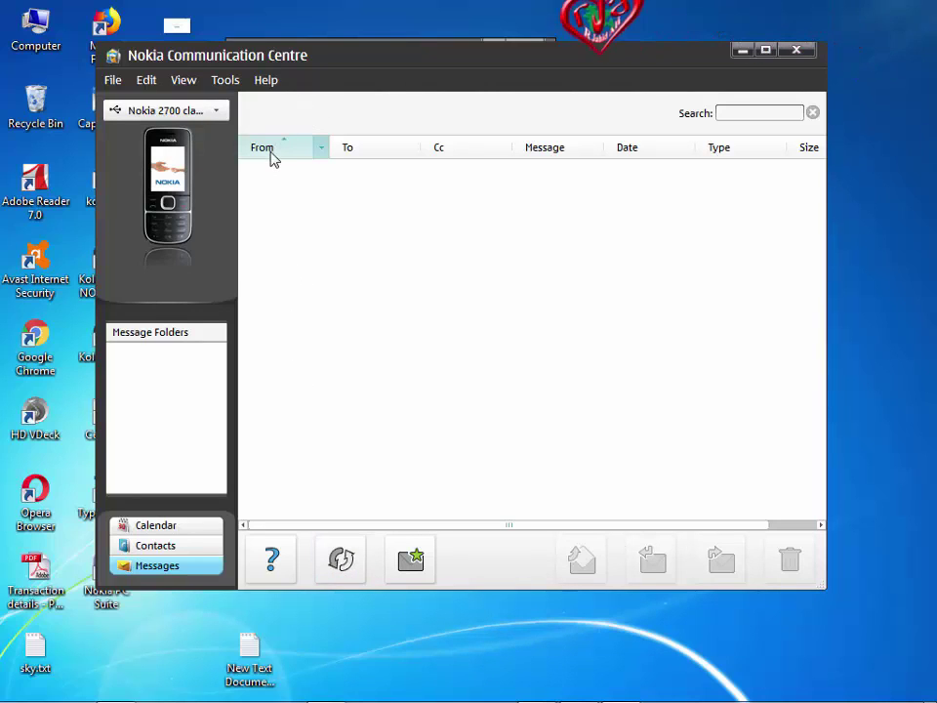
pyautogui.click(343, 566)
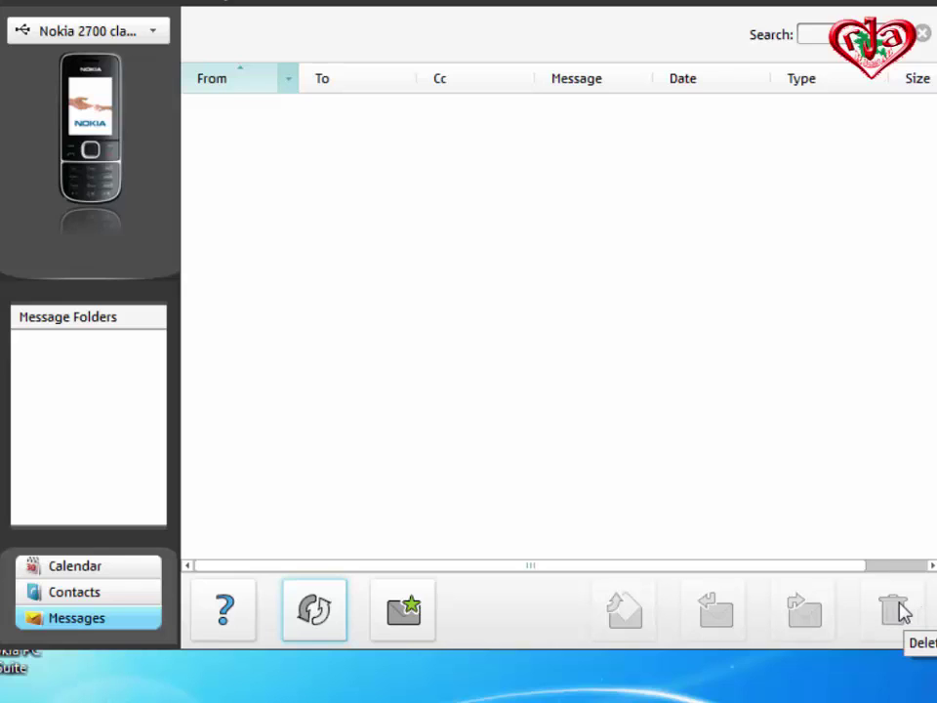
pyautogui.click(325, 84)
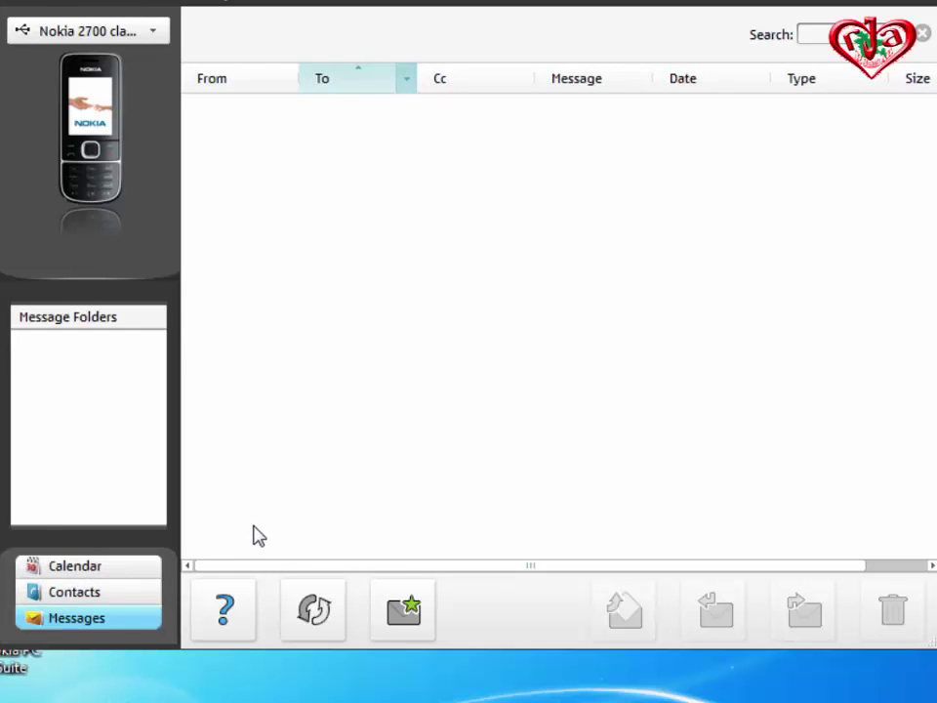
# Look through the phone's contacts, calendar and messages in Nokia Communication Centre, ending on the calendar
pyautogui.click(61, 599)
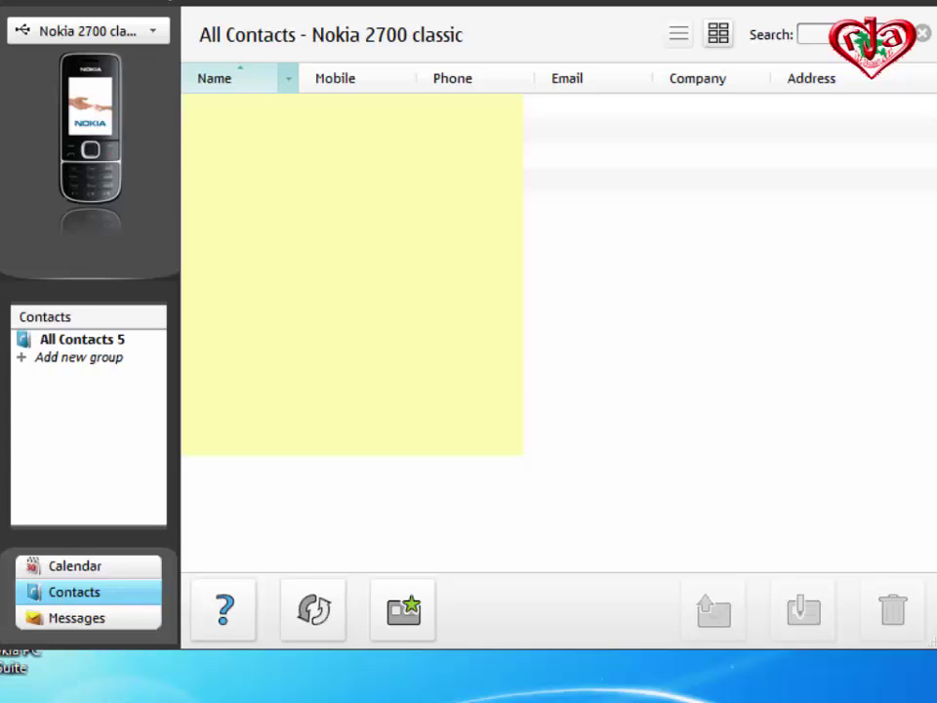
pyautogui.click(73, 569)
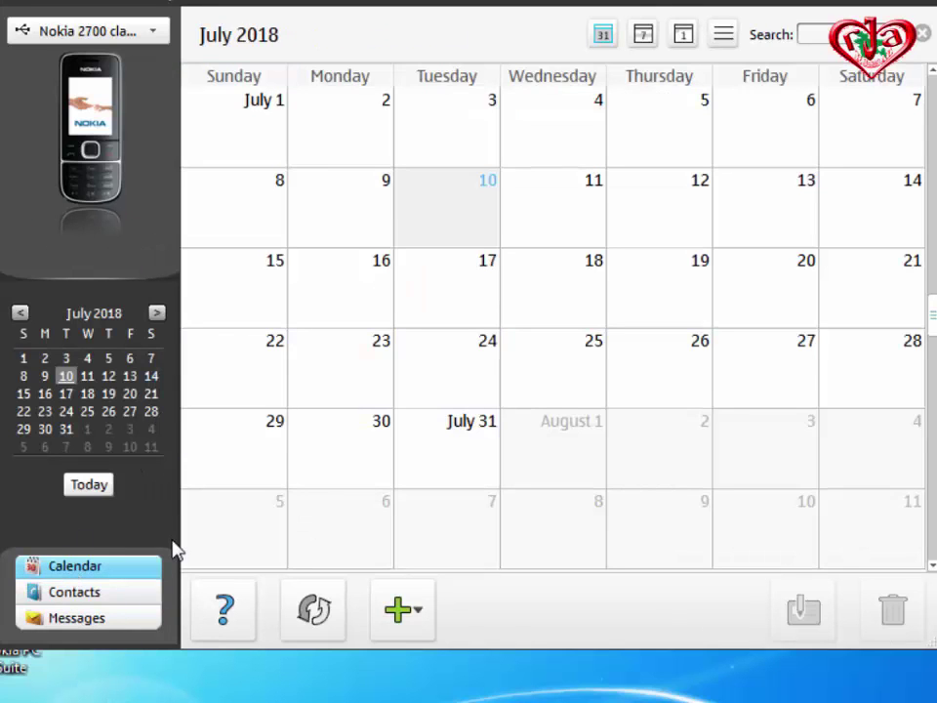
pyautogui.click(66, 620)
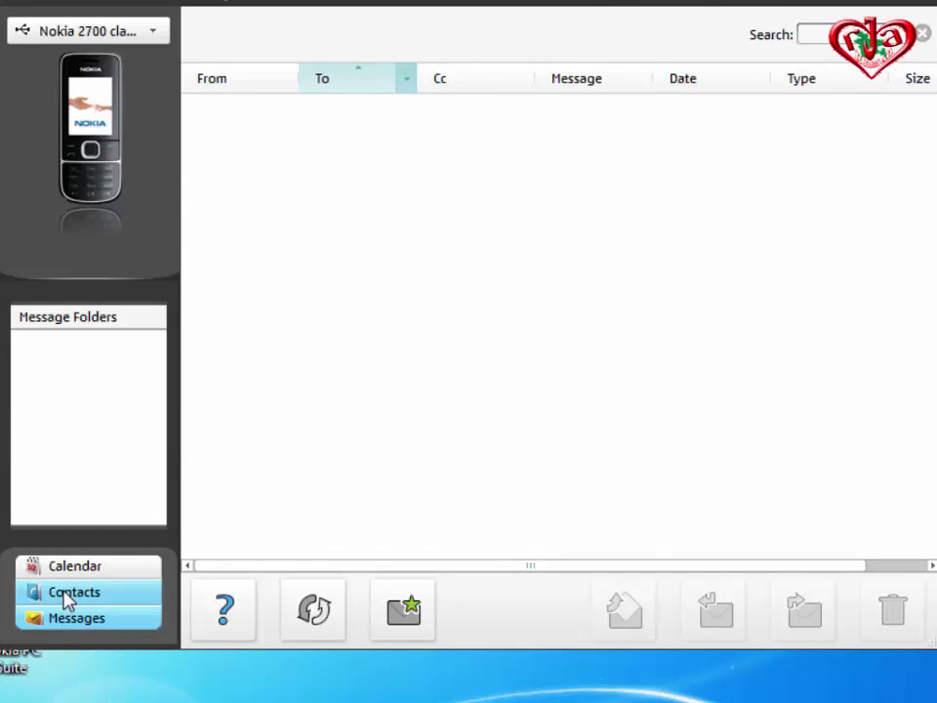
pyautogui.click(67, 598)
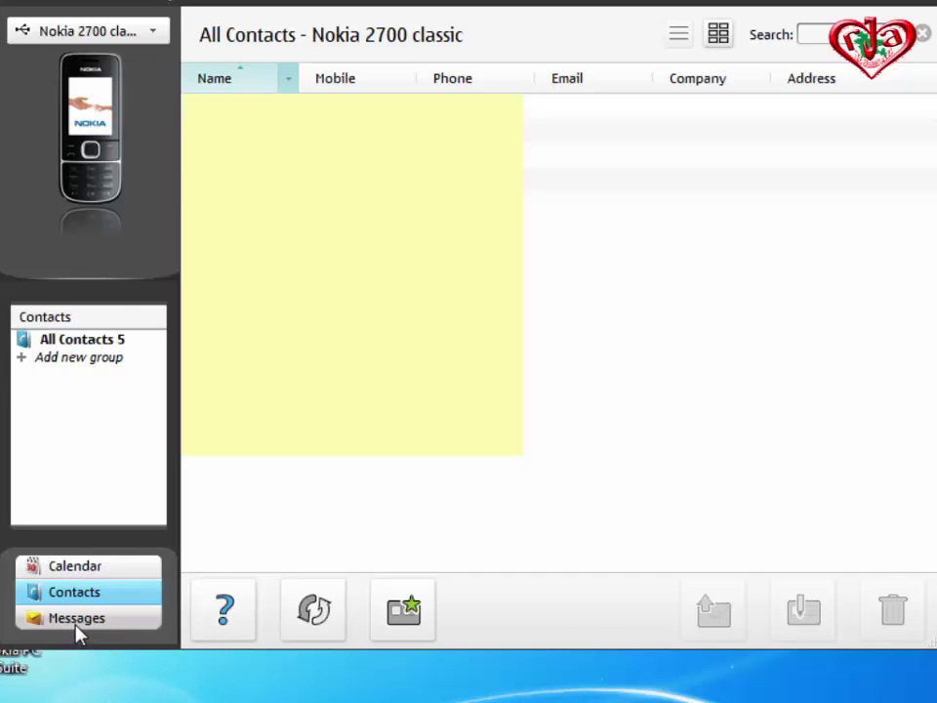
pyautogui.click(61, 569)
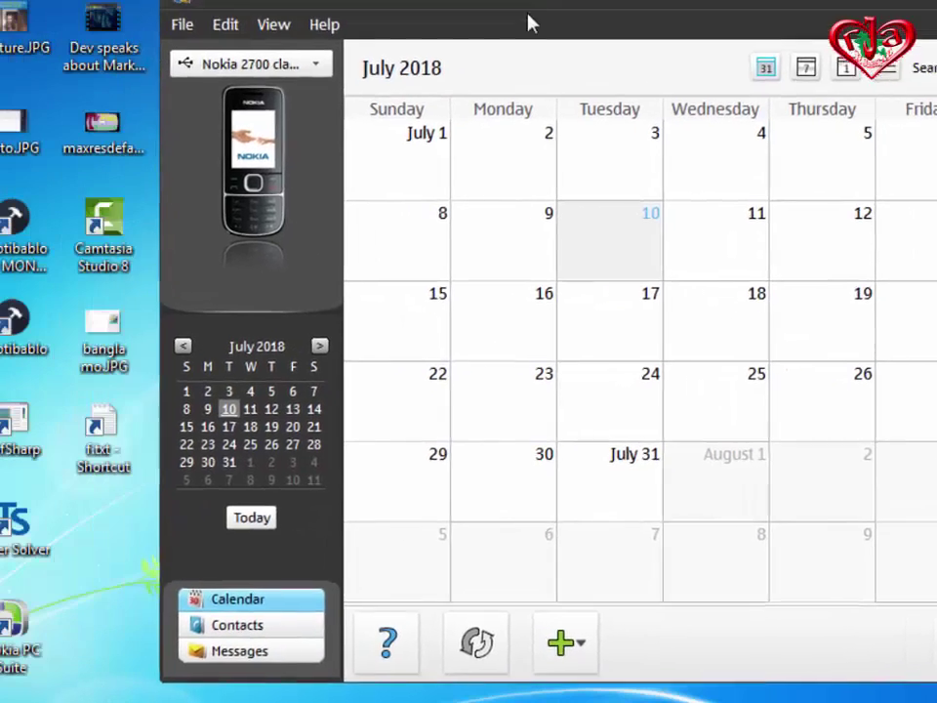
# Close Nokia Communication Centre and open One Touch Access to connect the PC to the Internet through the phone
pyautogui.moveTo(351, 0); pyautogui.dragTo(102, 114)
pyautogui.click(810, 166)
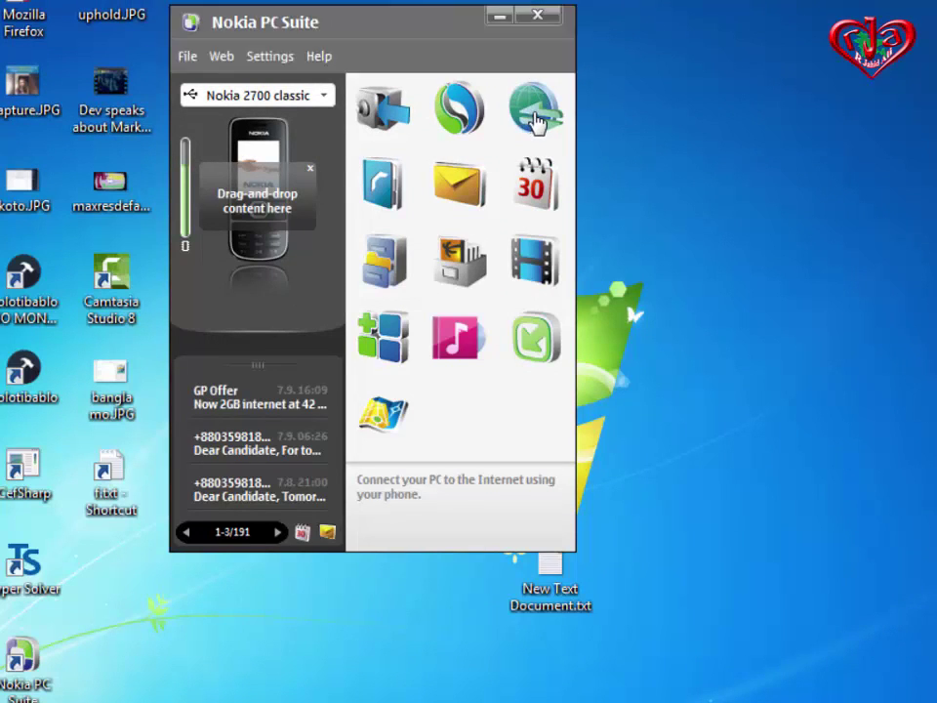
pyautogui.click(535, 119)
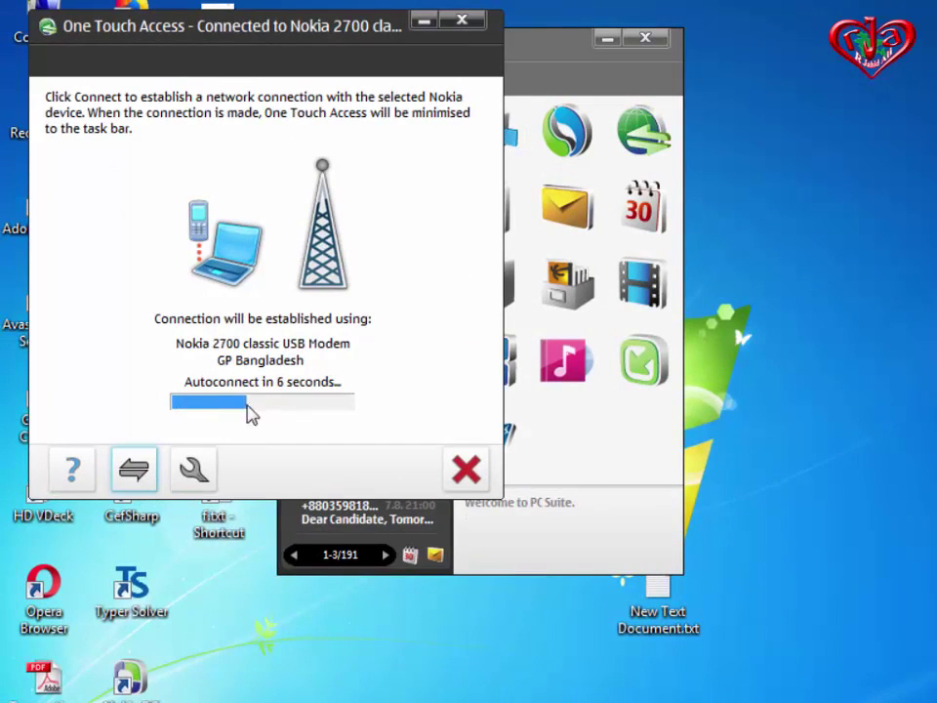
# Start the Internet connection through the Nokia 2700 classic USB modem and close One Touch Access
pyautogui.click(135, 477)
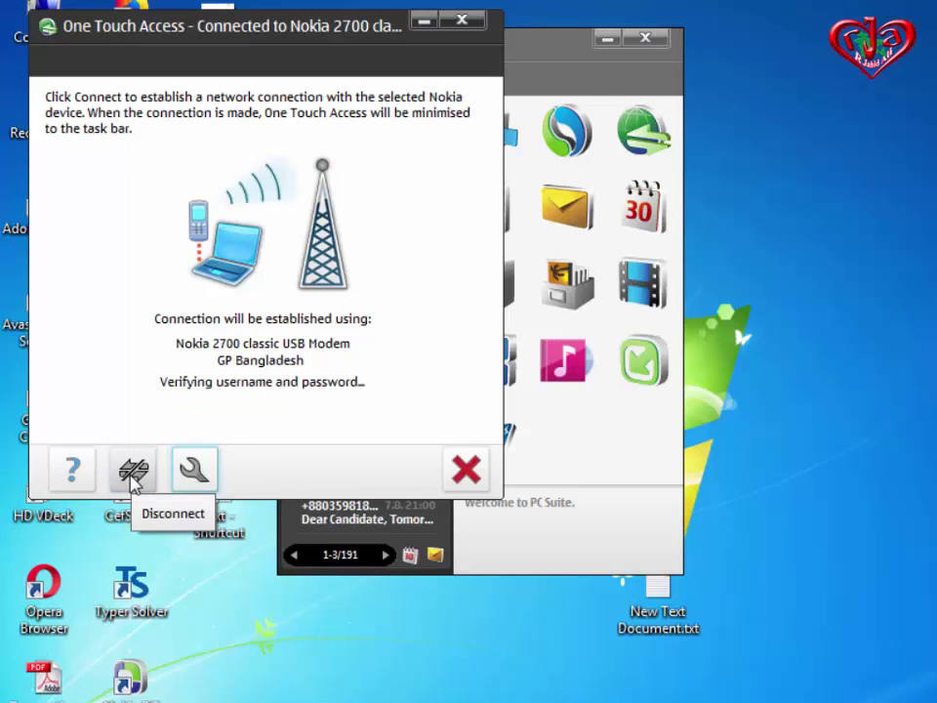
pyautogui.click(464, 23)
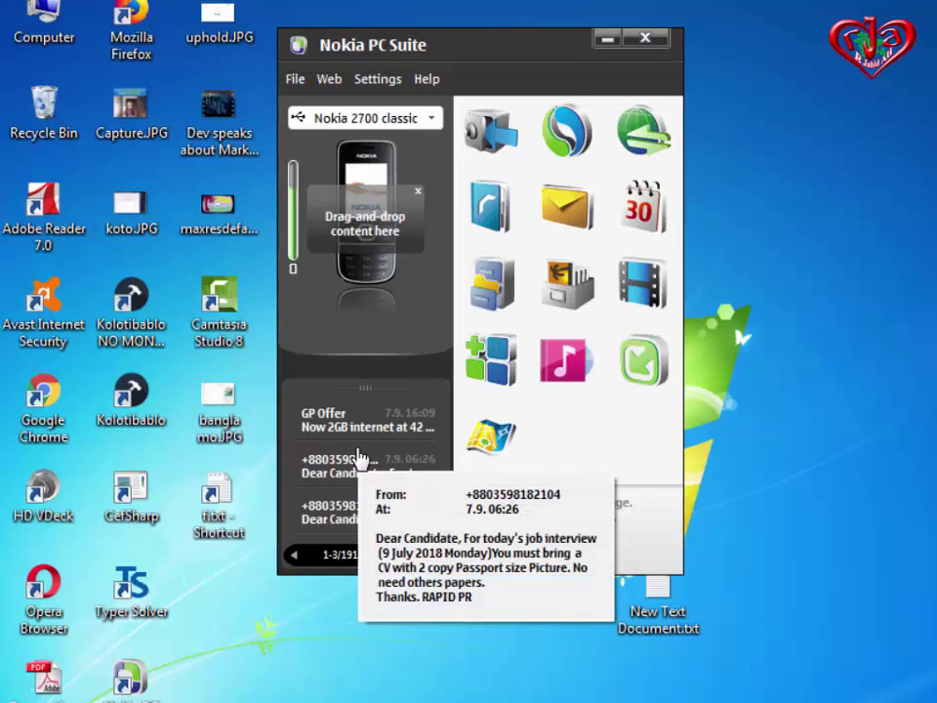
# Open the GP Offer message from the phone's message previews, compare its date with the Windows calendar, and close the message
pyautogui.moveTo(320, 442)
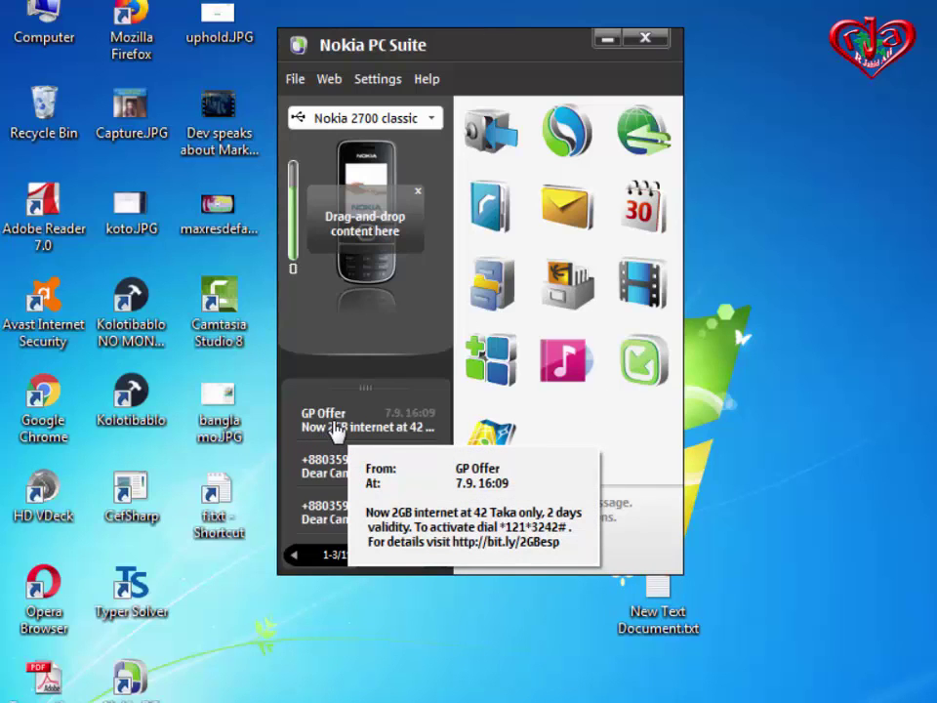
pyautogui.click(337, 429)
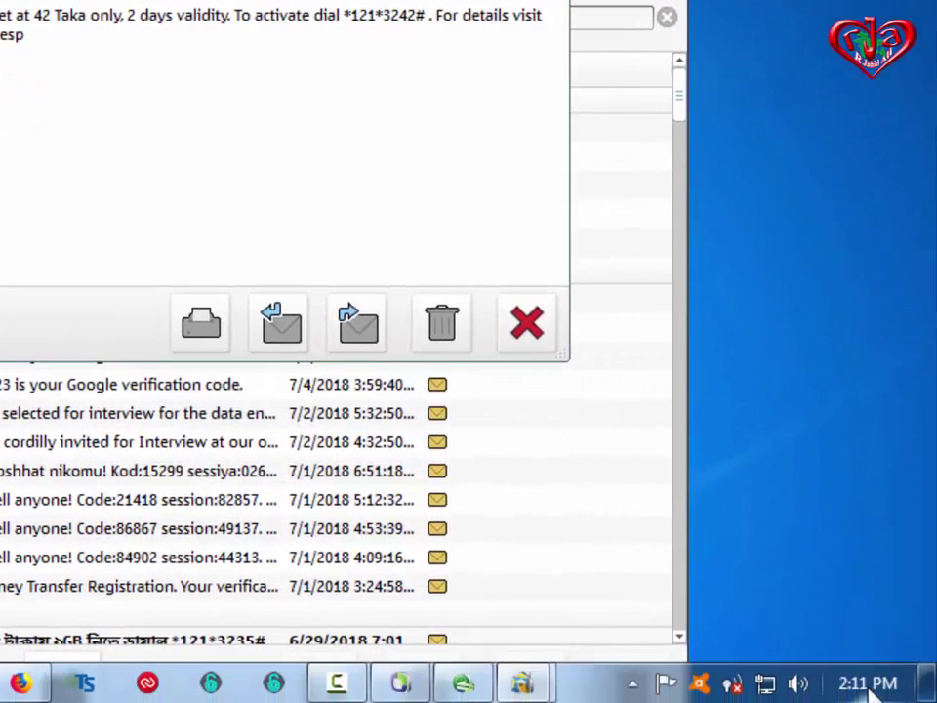
pyautogui.click(869, 684)
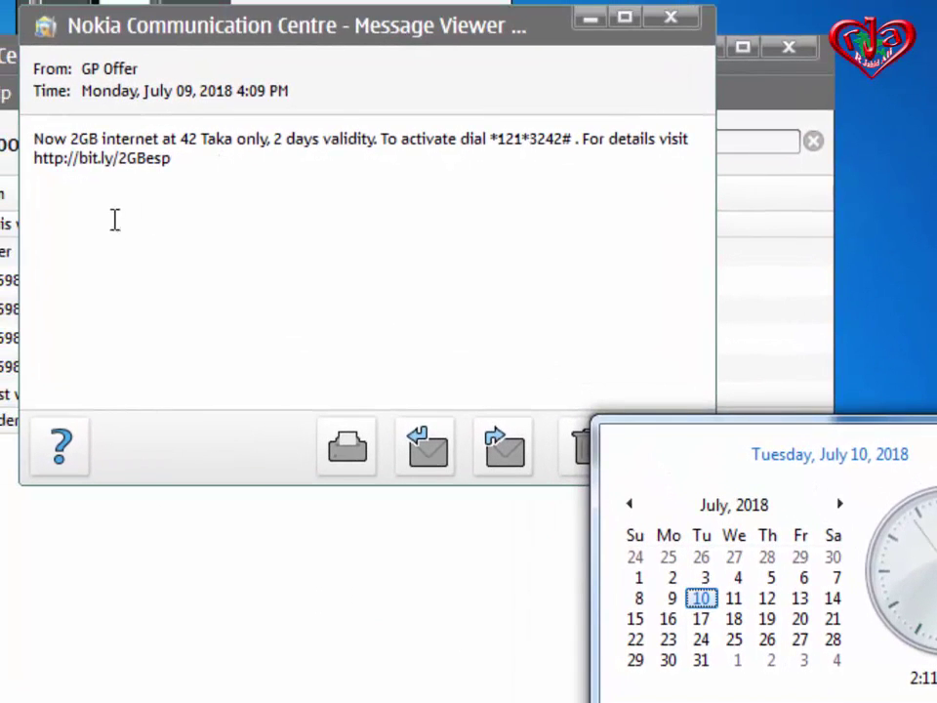
pyautogui.click(680, 20)
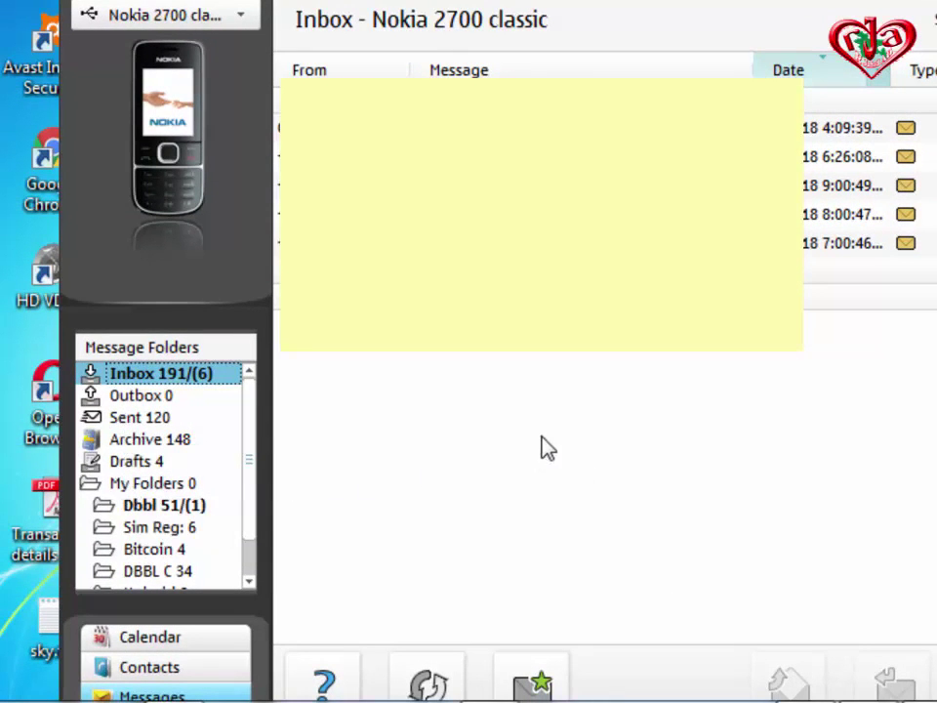
pyautogui.click(703, 488)
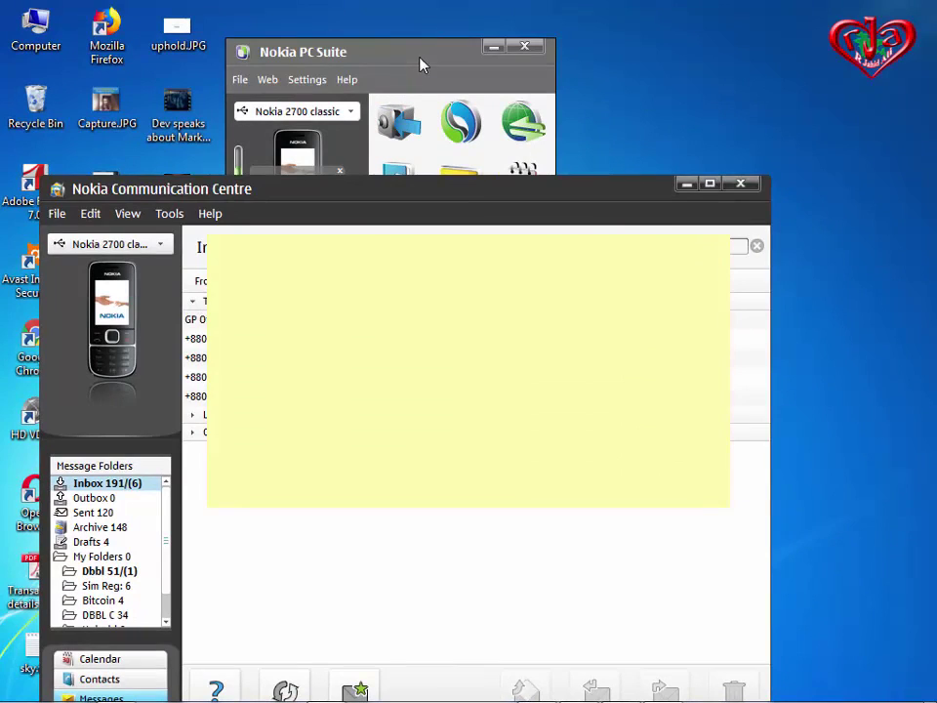
# Return to Nokia PC Suite, browse the phone's files, and look through the memory card and its Music files folder
pyautogui.click(422, 62)
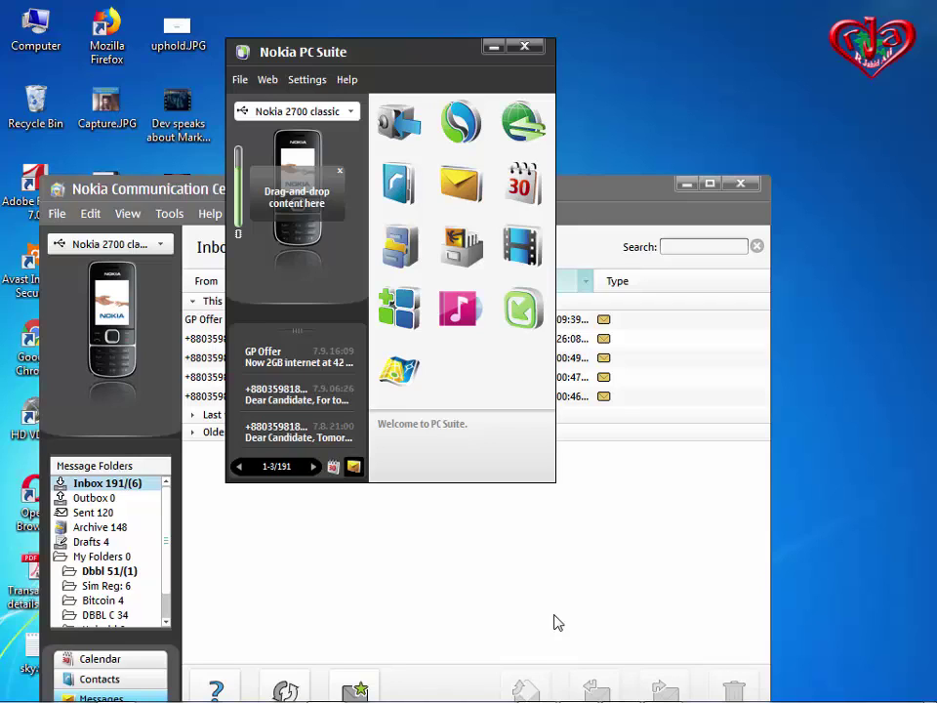
pyautogui.click(408, 250)
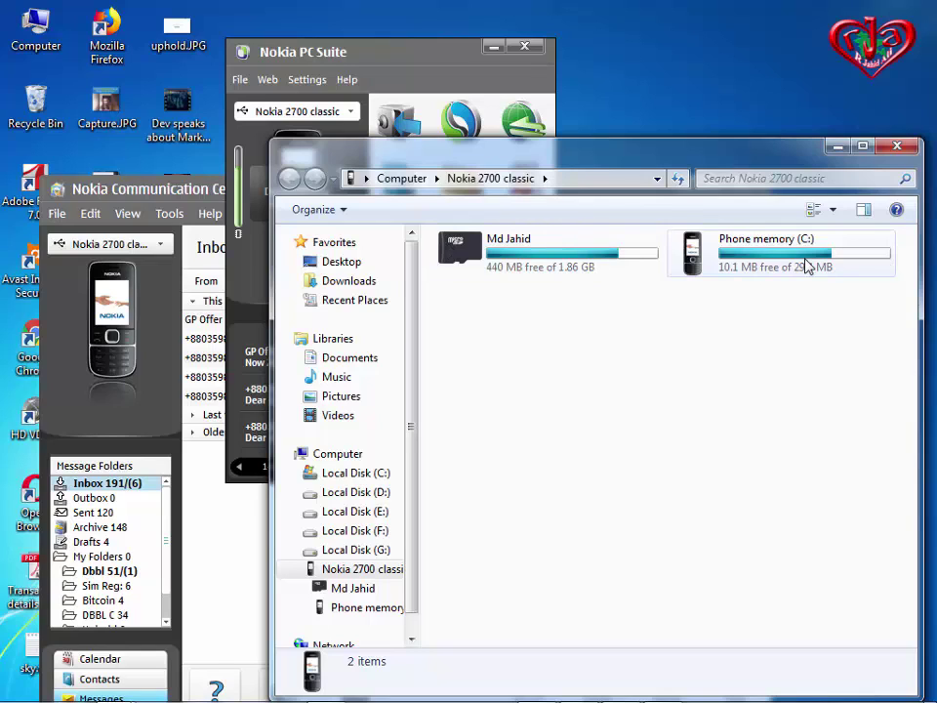
pyautogui.doubleClick(532, 252)
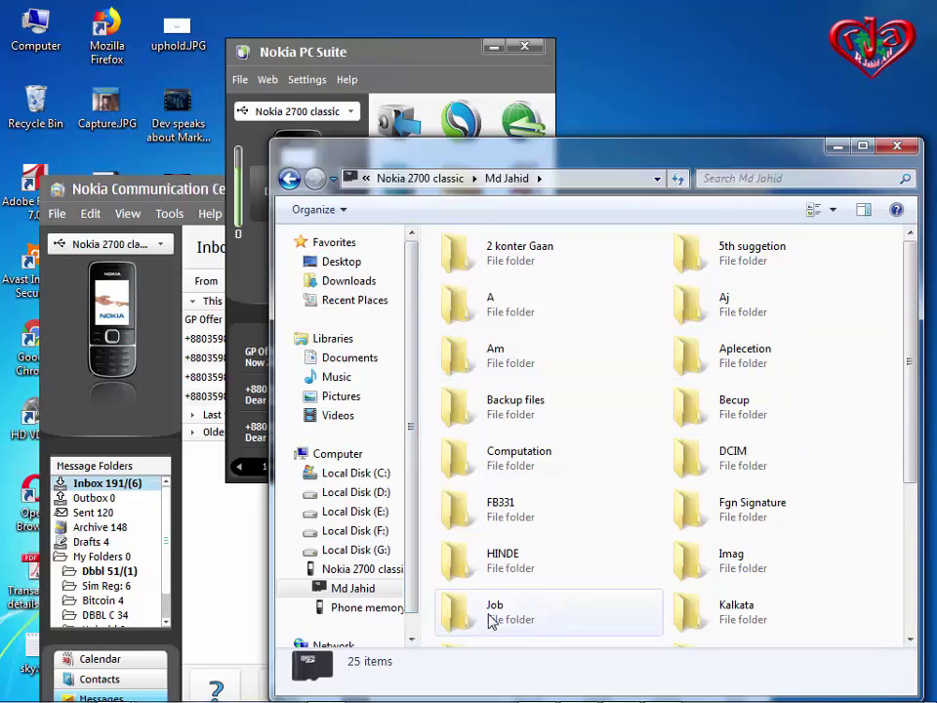
pyautogui.scroll(-3, 559, 575)
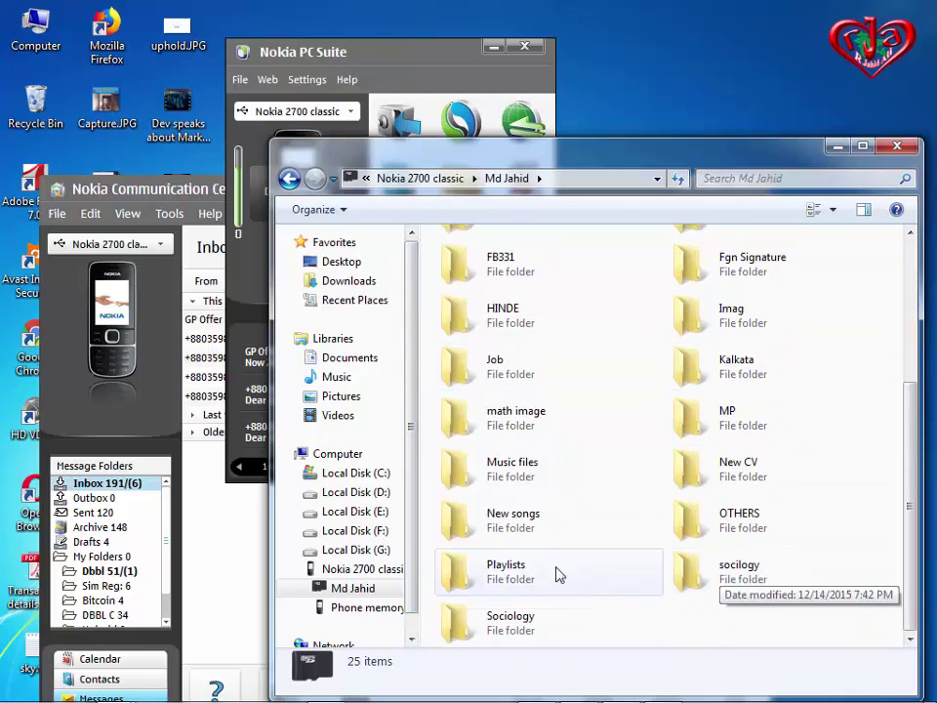
pyautogui.doubleClick(504, 473)
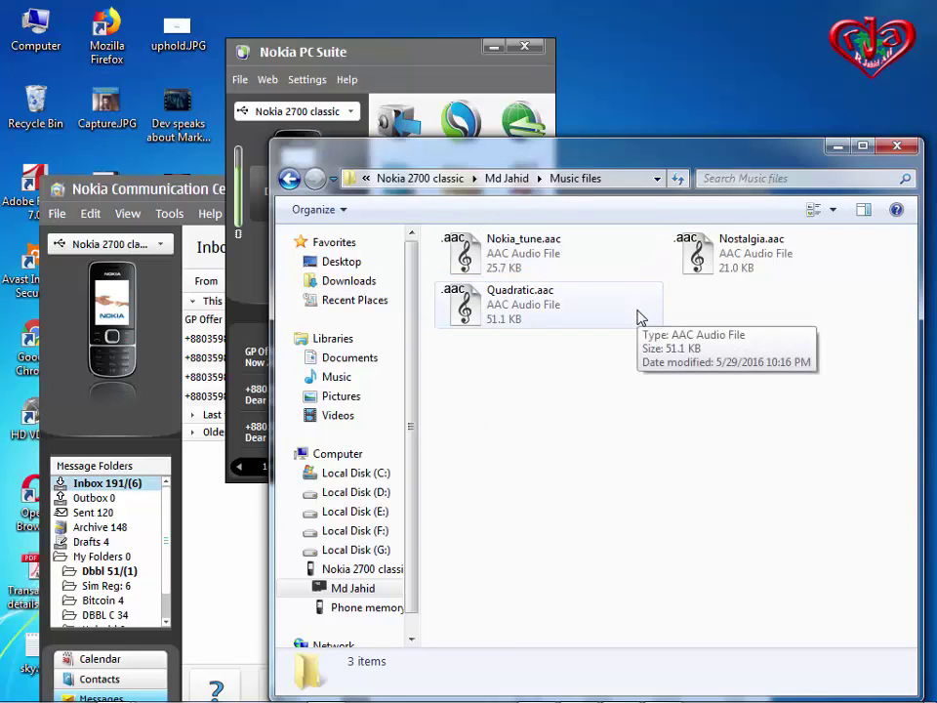
pyautogui.press('BackSpace')
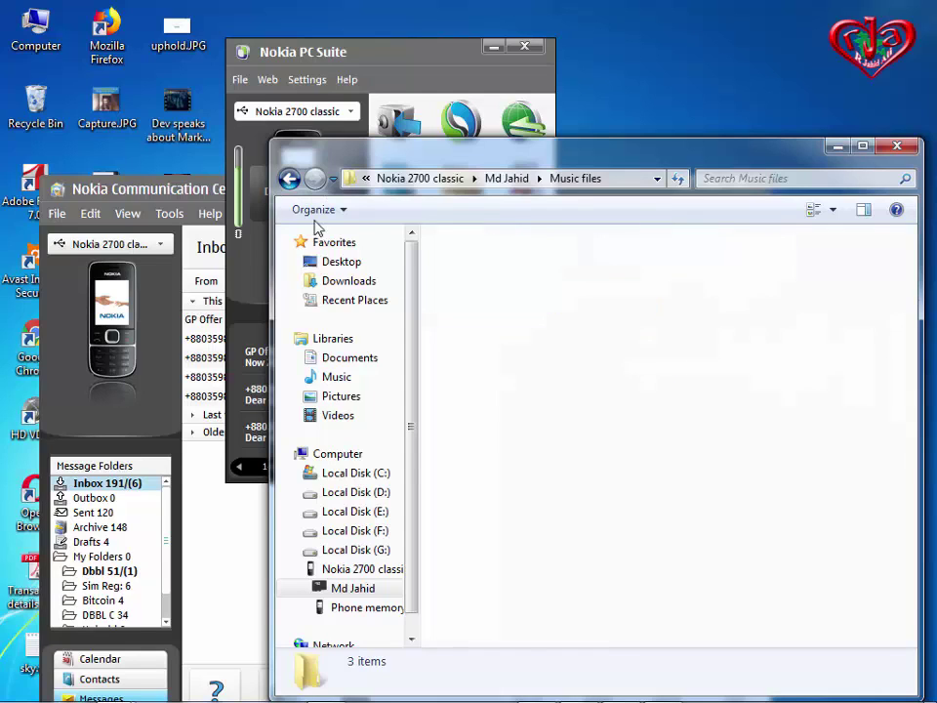
pyautogui.doubleClick(555, 611)
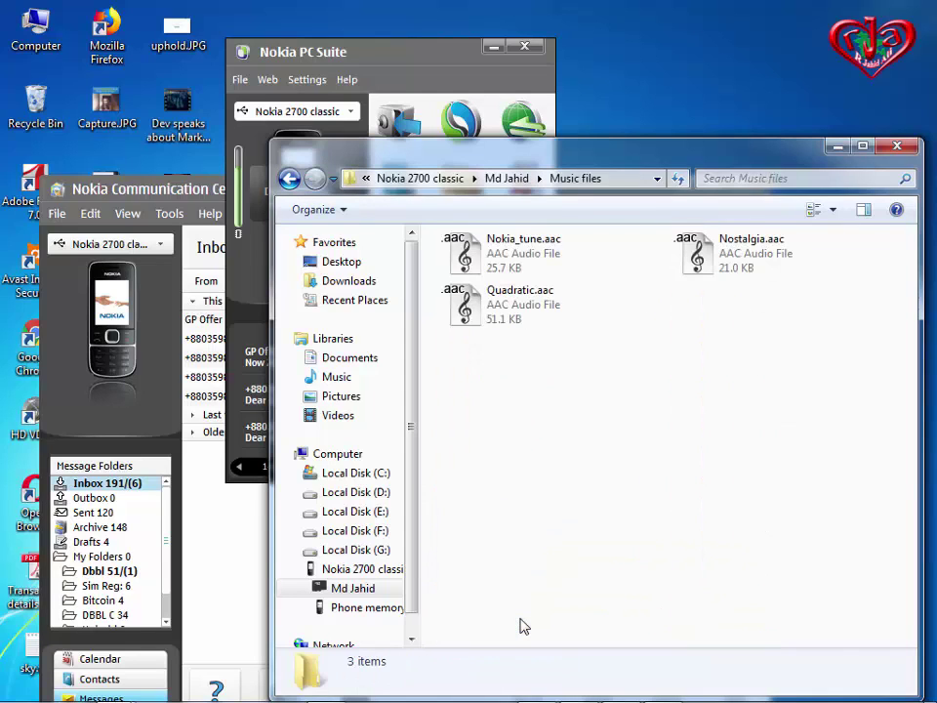
pyautogui.click(289, 180)
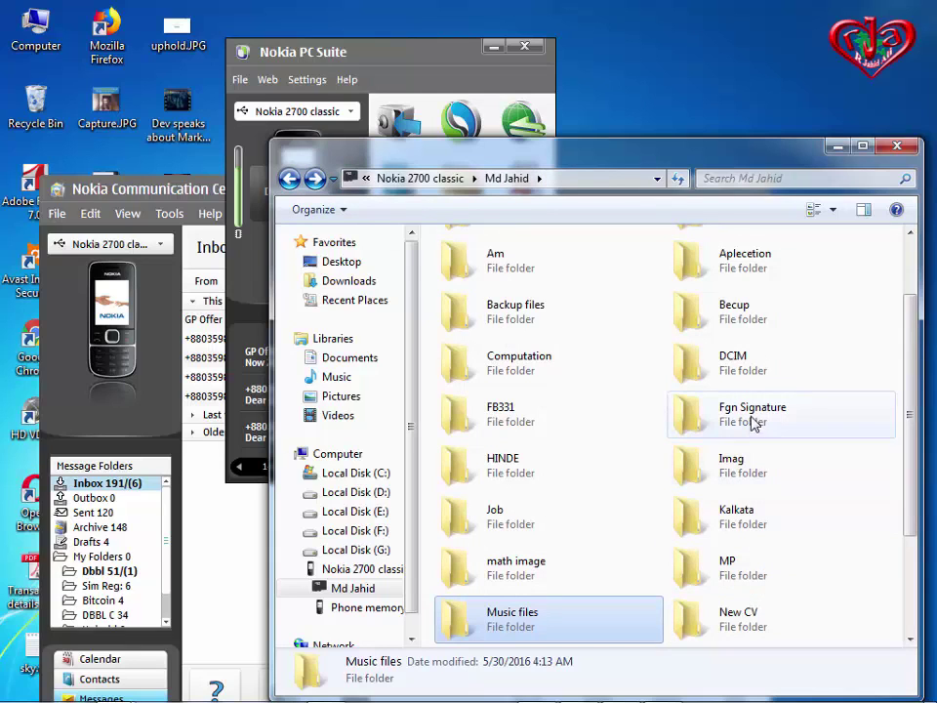
# Open the memory card's Kalkata folder, play 04.Oh My Love.mp3, pause it and exit the media player
pyautogui.doubleClick(754, 517)
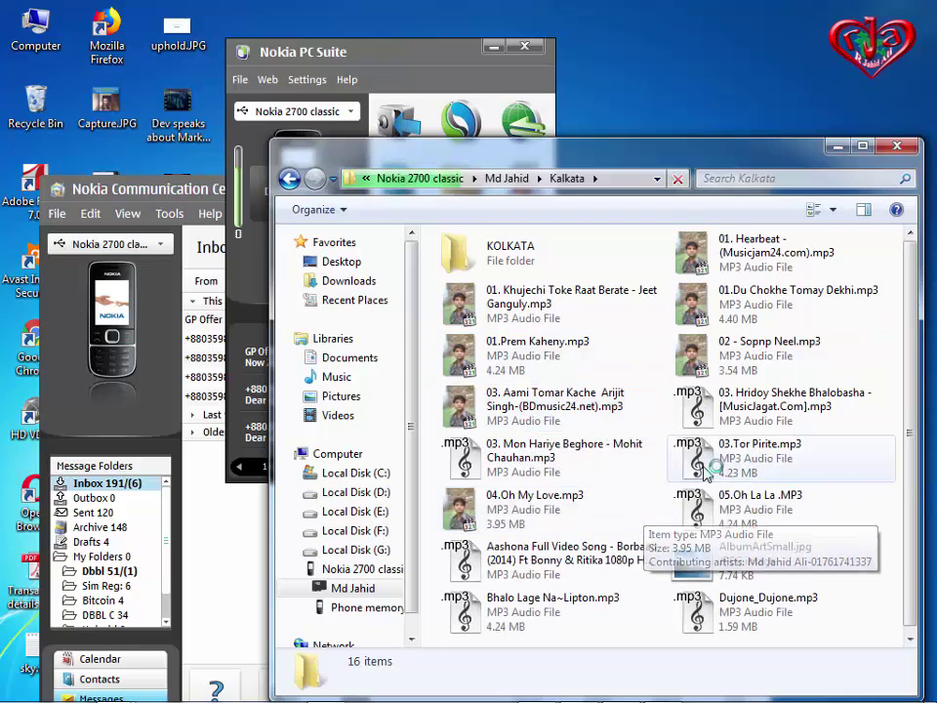
pyautogui.click(527, 507)
pyautogui.doubleClick(527, 508)
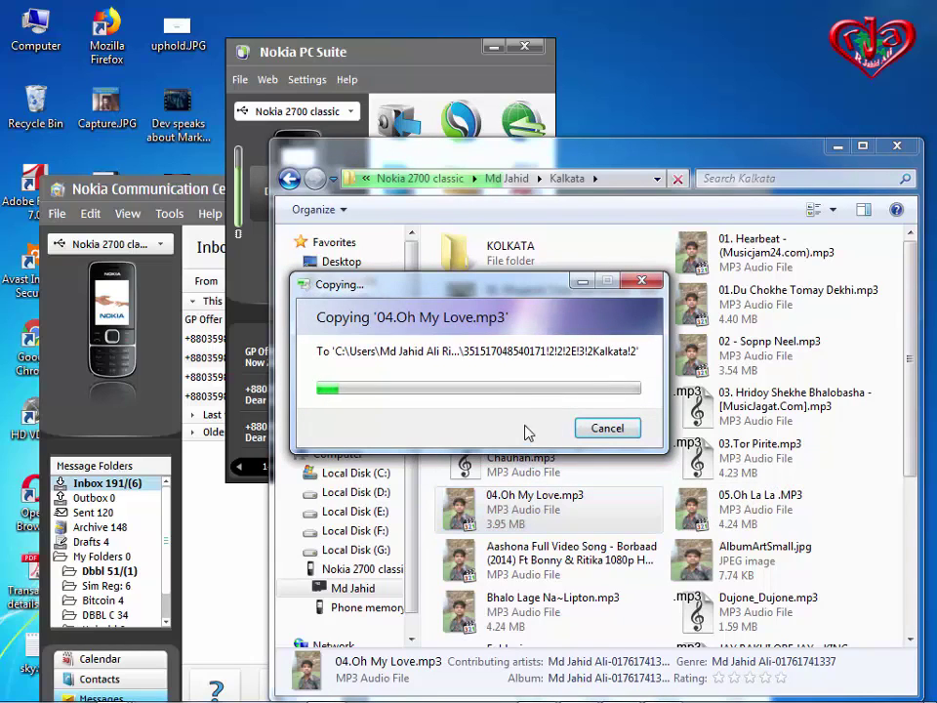
pyautogui.doubleClick(517, 508)
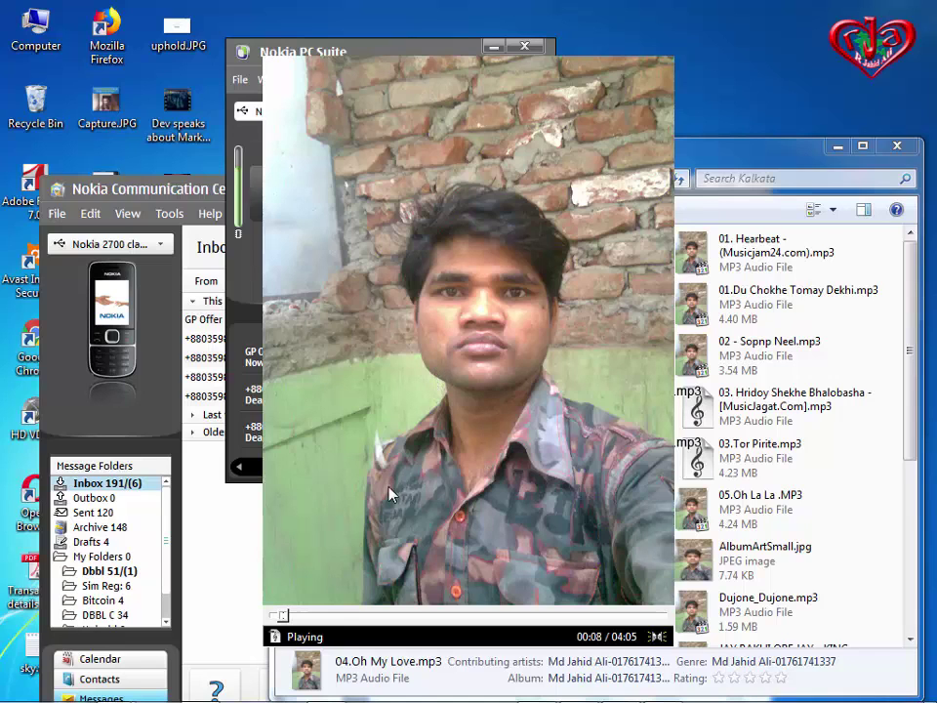
pyautogui.click(458, 371)
pyautogui.rightClick(441, 373)
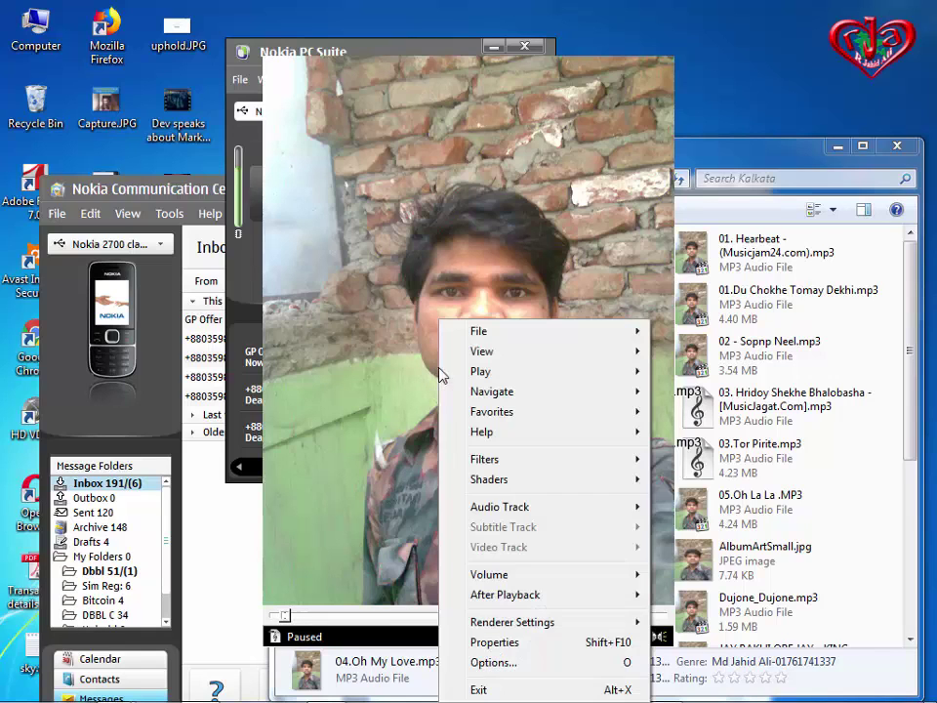
pyautogui.click(478, 689)
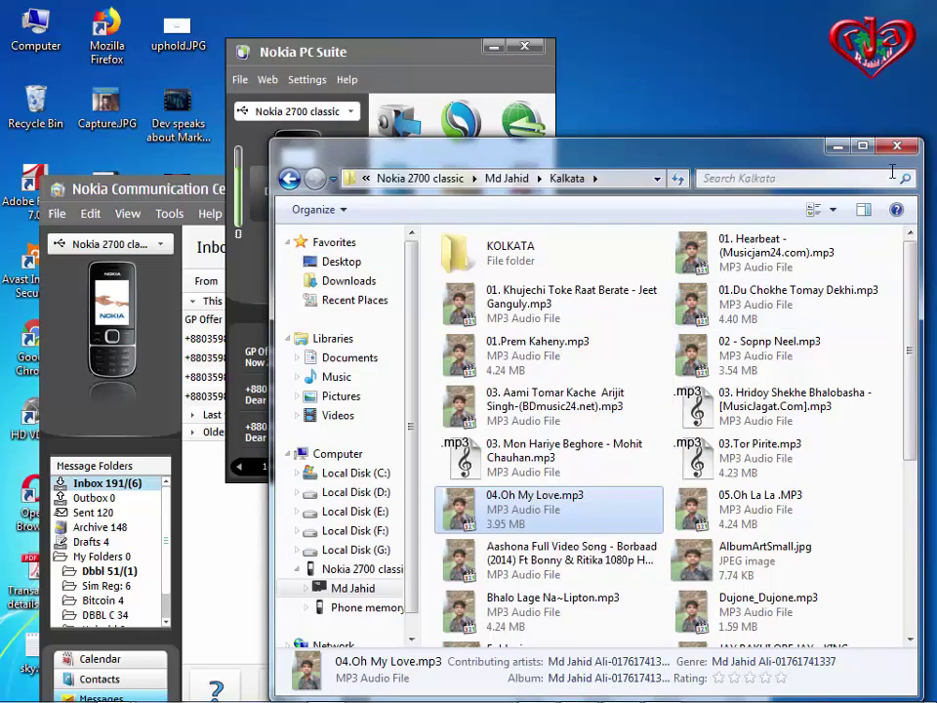
# Close the phone's file window, Nokia Communication Centre and Nokia PC Suite to clear the desktop
pyautogui.click(913, 146)
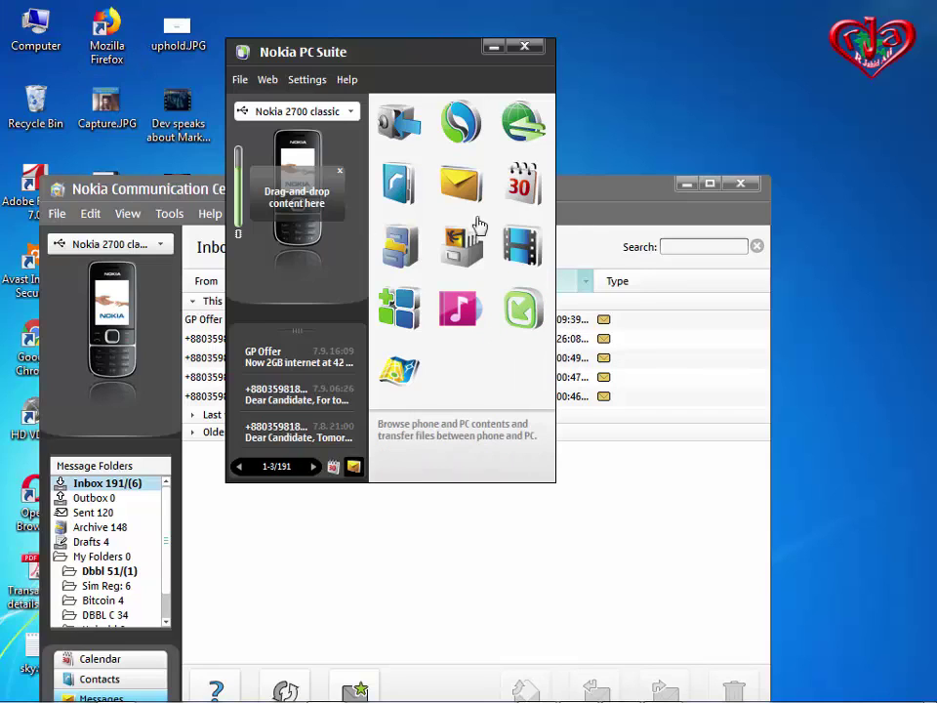
pyautogui.click(613, 201)
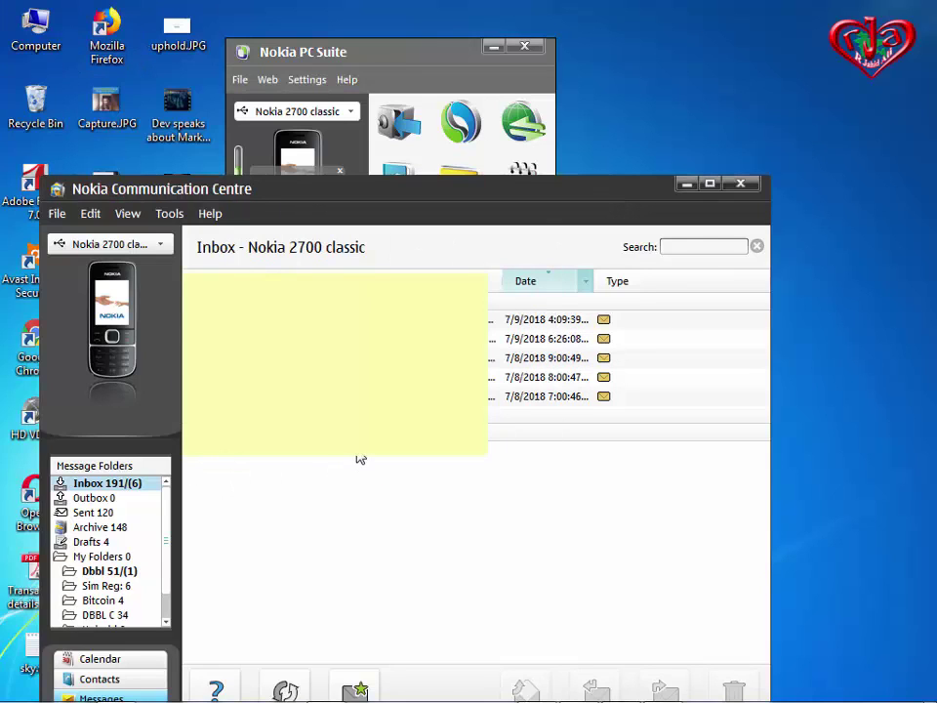
pyautogui.click(752, 188)
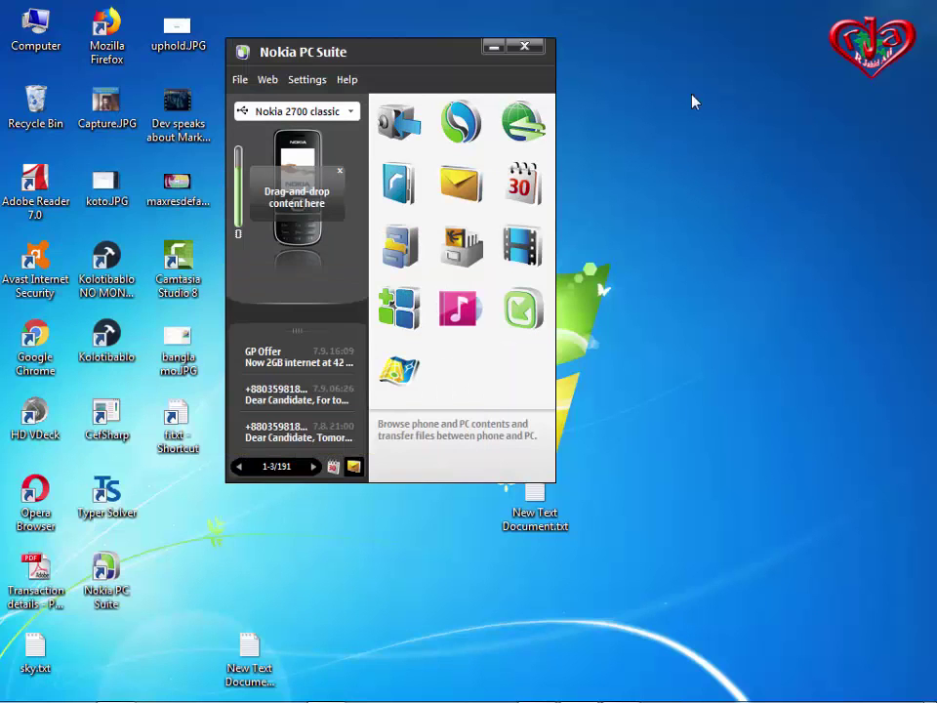
pyautogui.rightClick(693, 97)
pyautogui.click(738, 149)
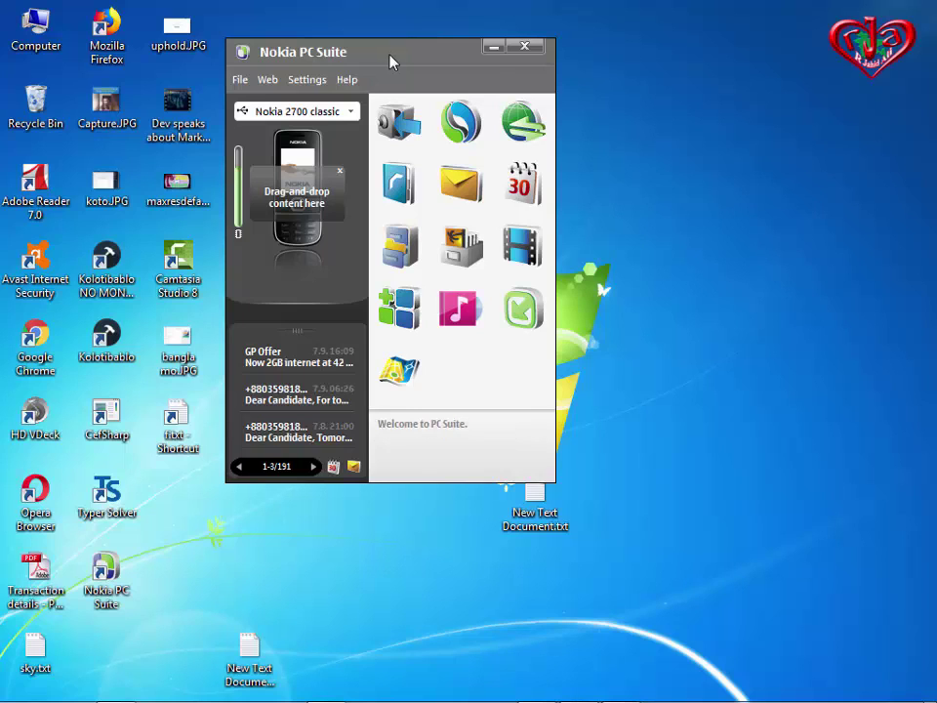
pyautogui.click(525, 48)
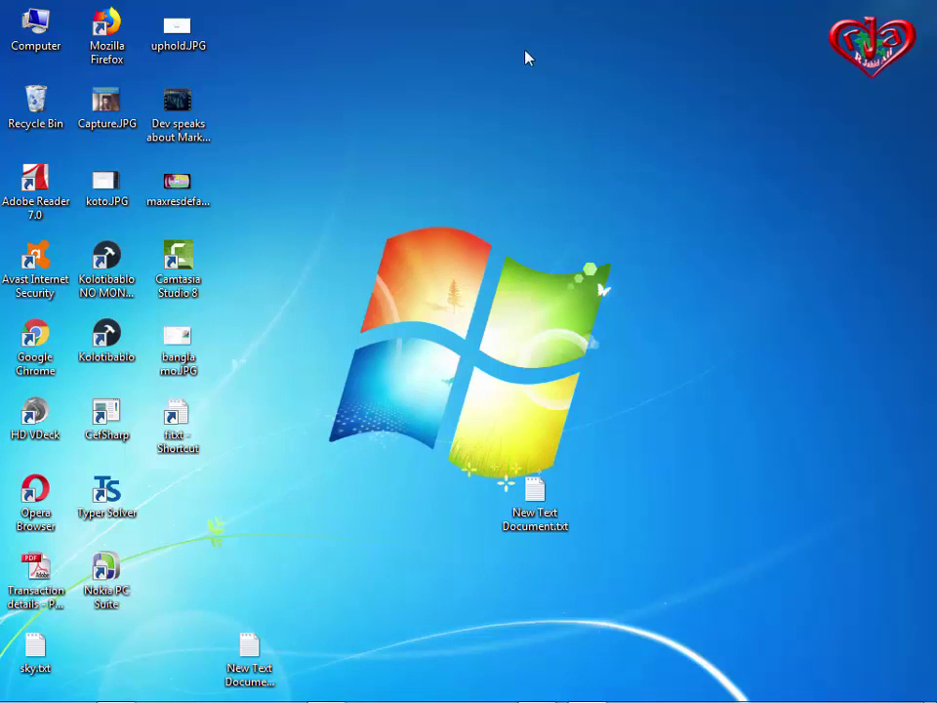
pyautogui.rightClick(503, 64)
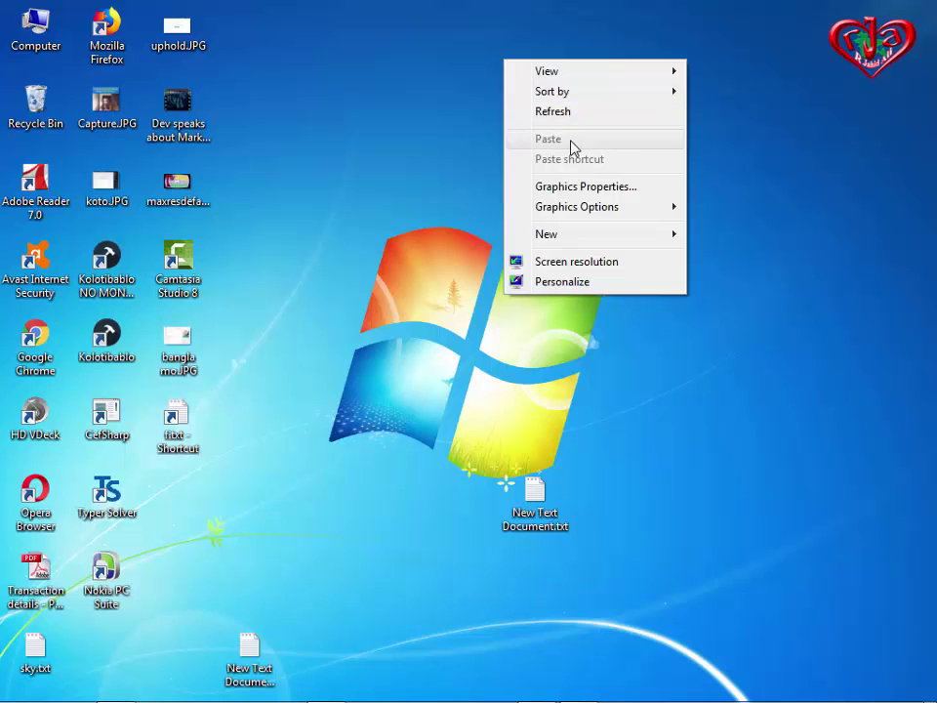
pyautogui.click(560, 119)
pyautogui.click(480, 121)
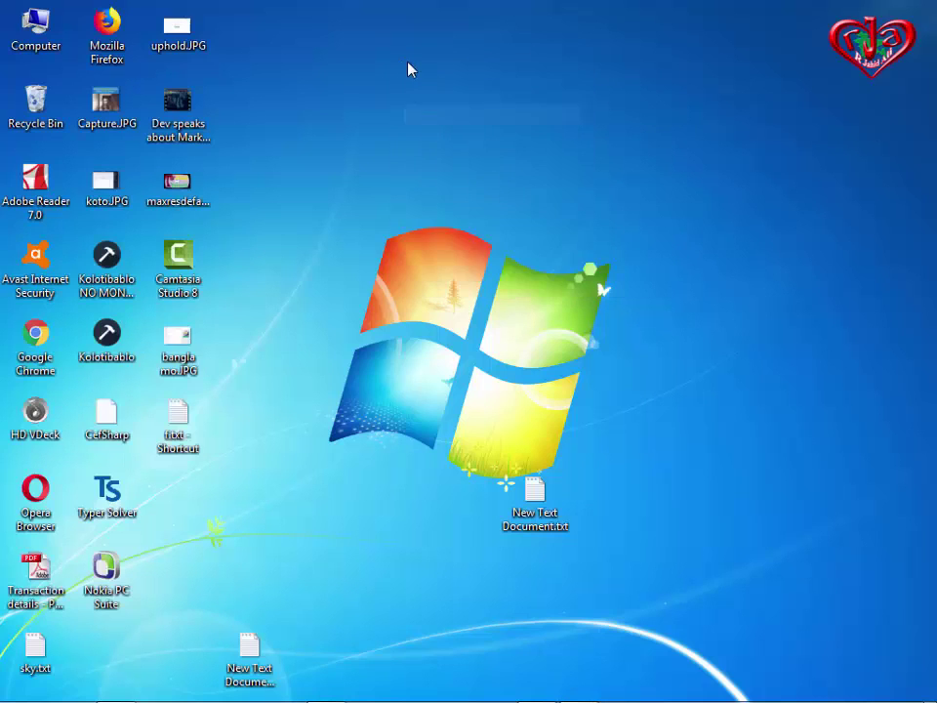
pyautogui.rightClick(408, 68)
pyautogui.click(466, 115)
pyautogui.rightClick(408, 69)
pyautogui.click(482, 121)
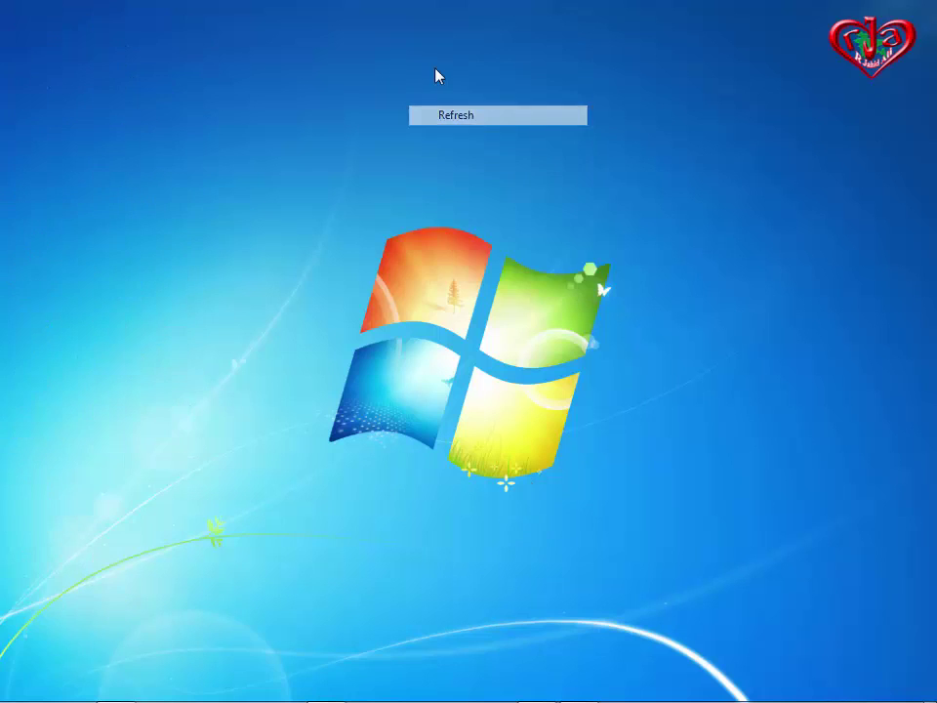
pyautogui.rightClick(435, 70)
pyautogui.click(481, 121)
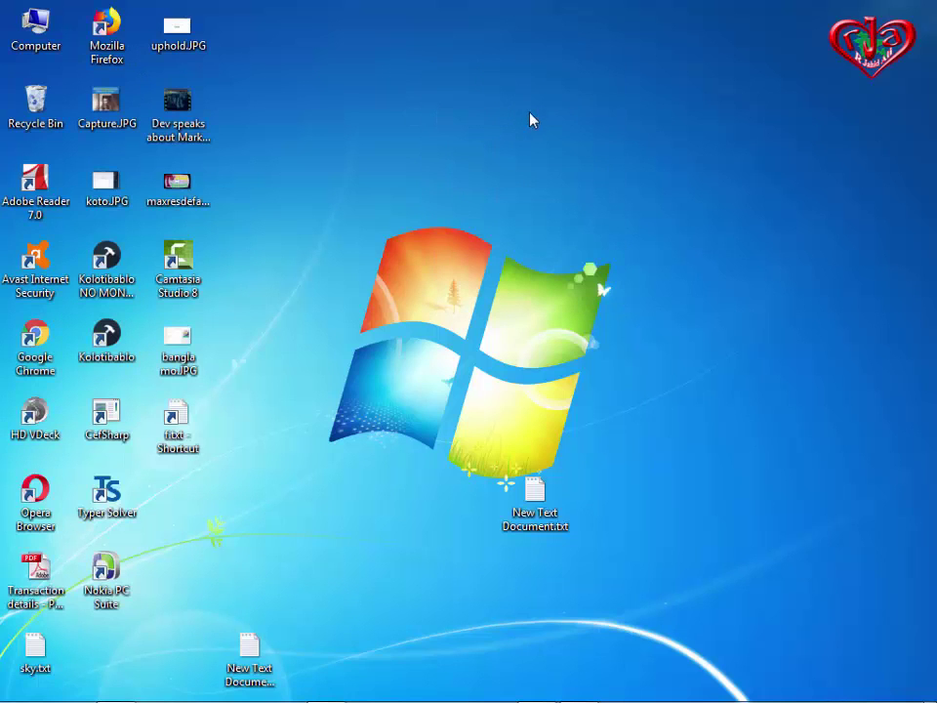